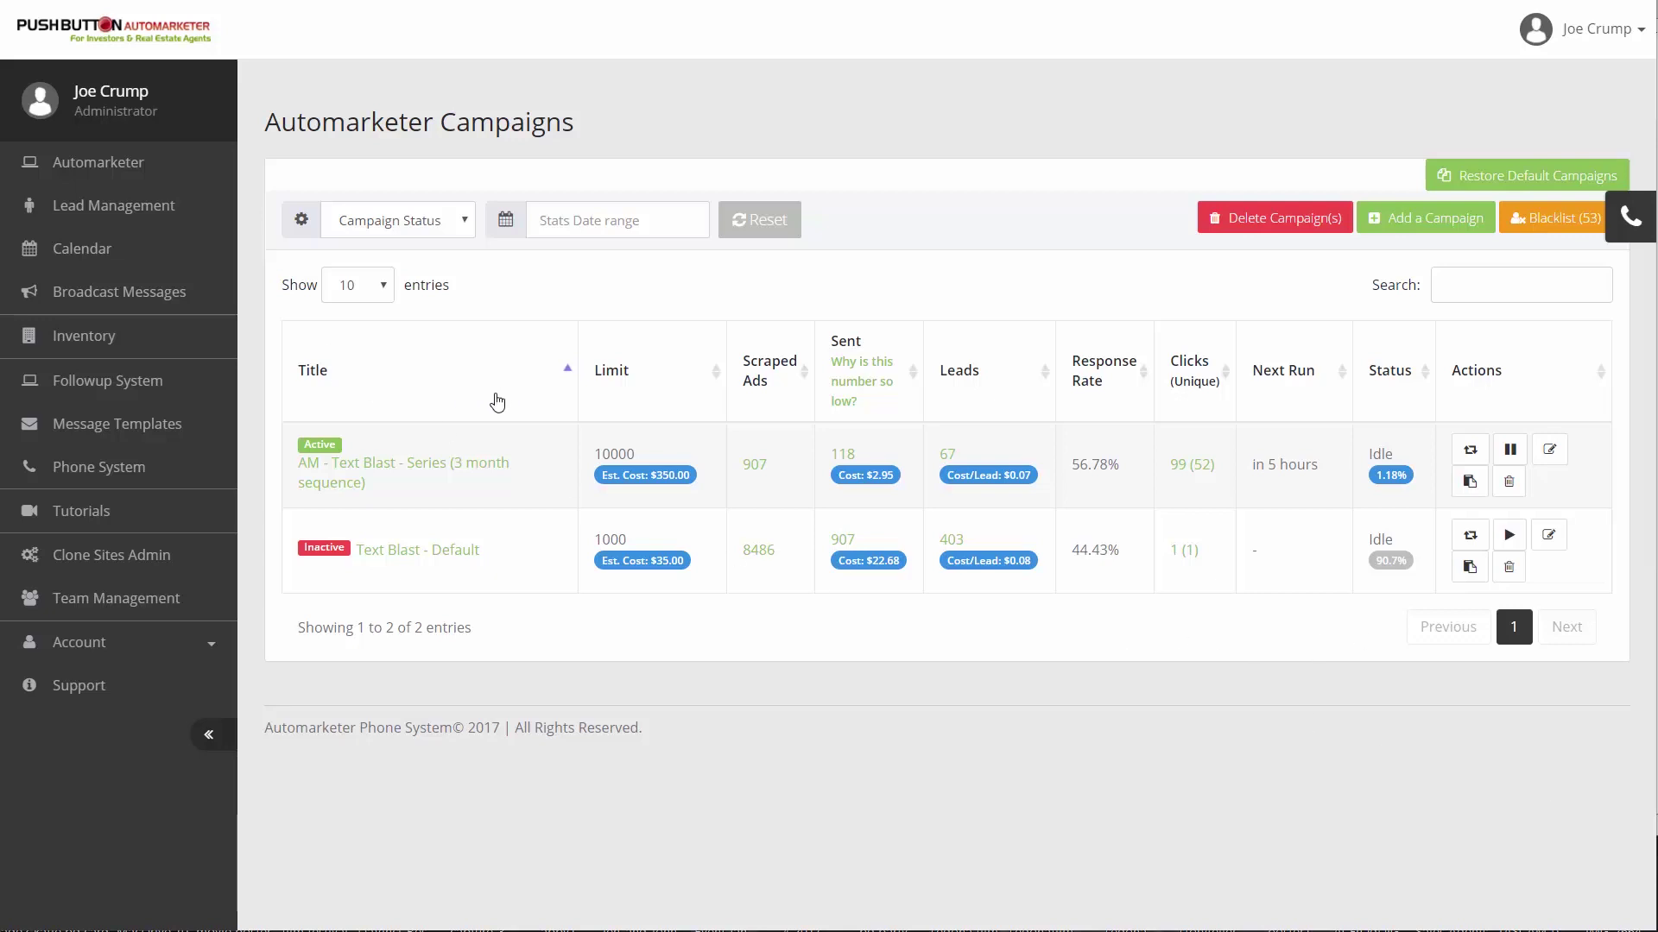
# Step: Open the AM - Text Blast - Series campaign's Step 3 text and voice messages and check its followup campaign list
pyautogui.click(422, 467)
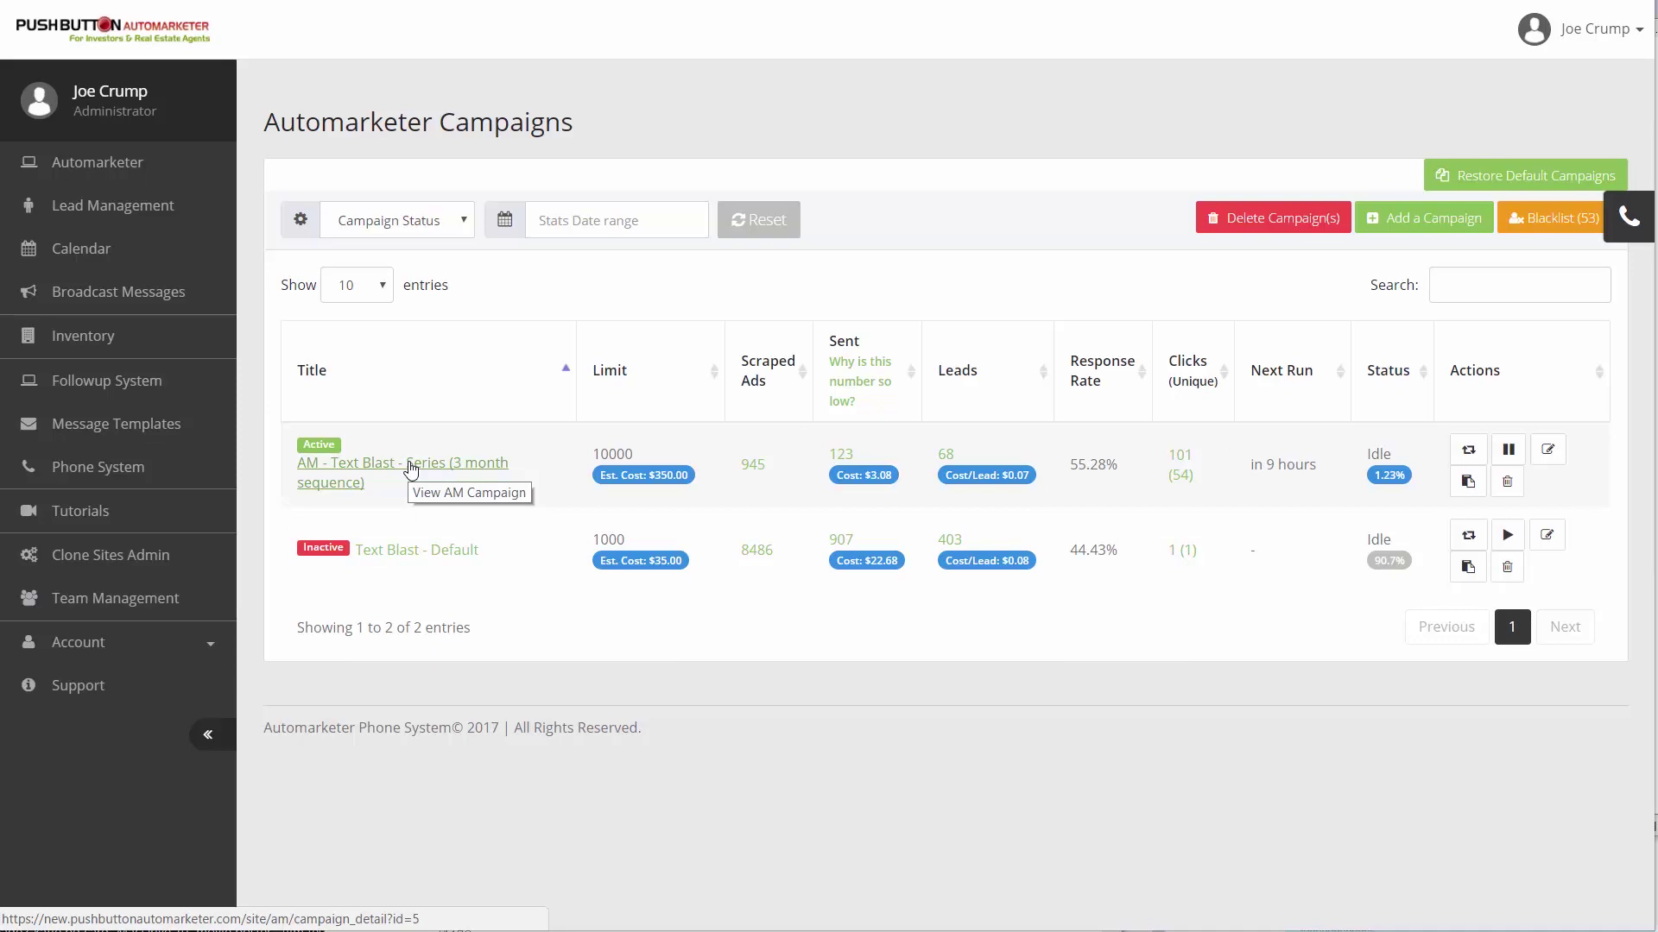
pyautogui.click(411, 469)
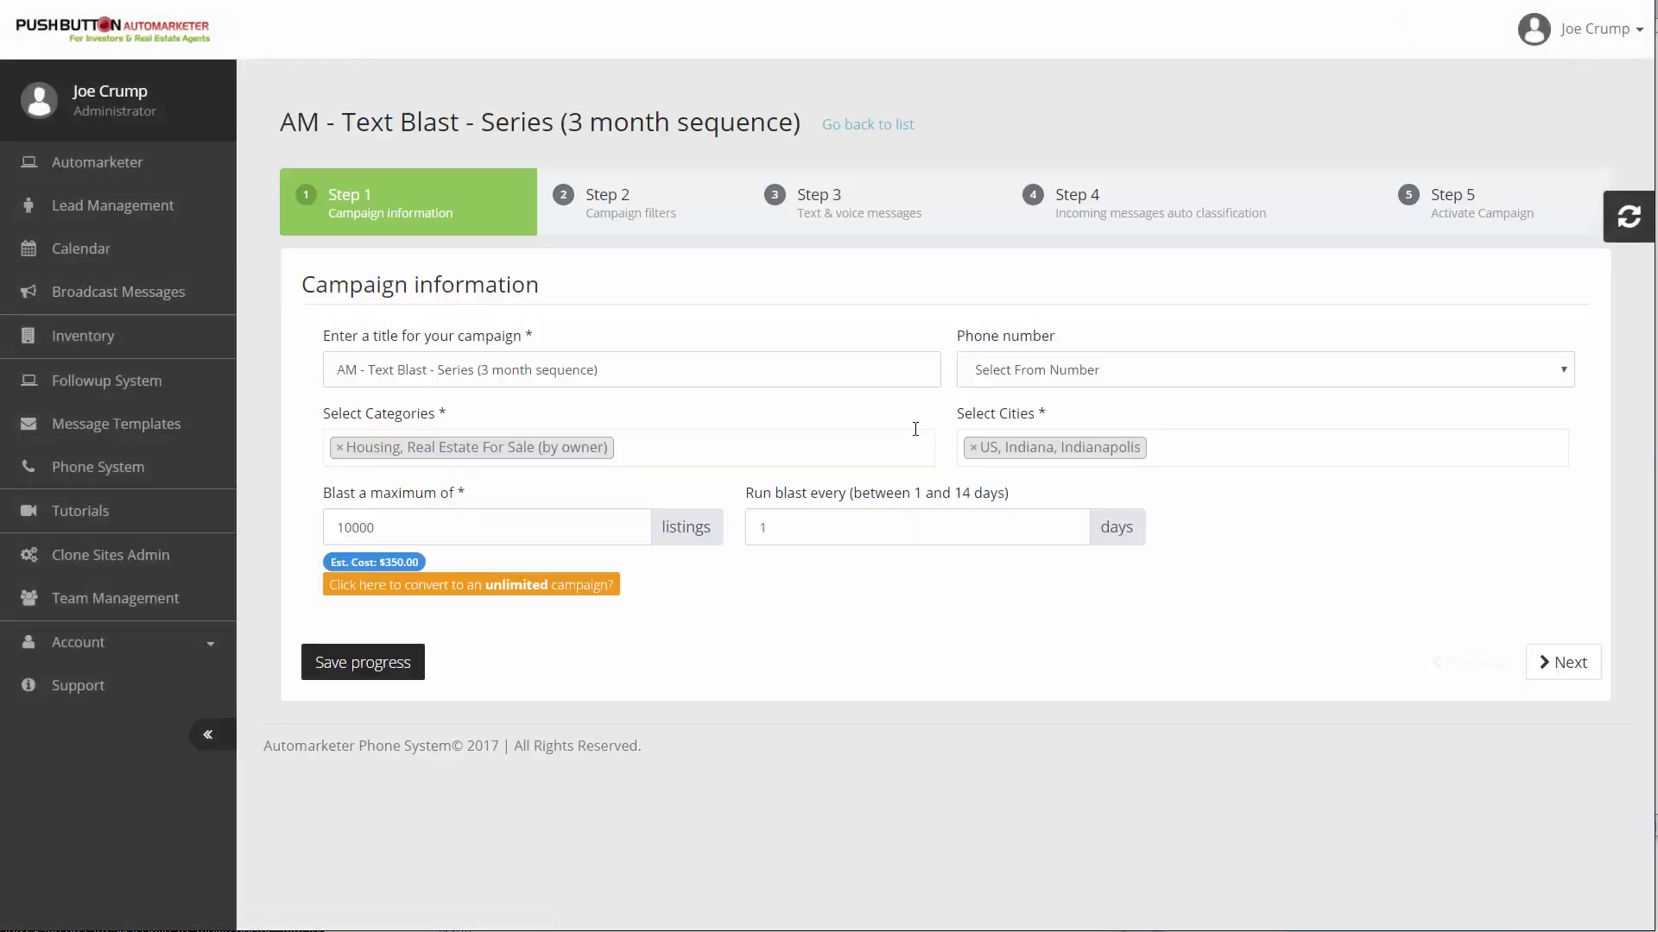
pyautogui.click(861, 216)
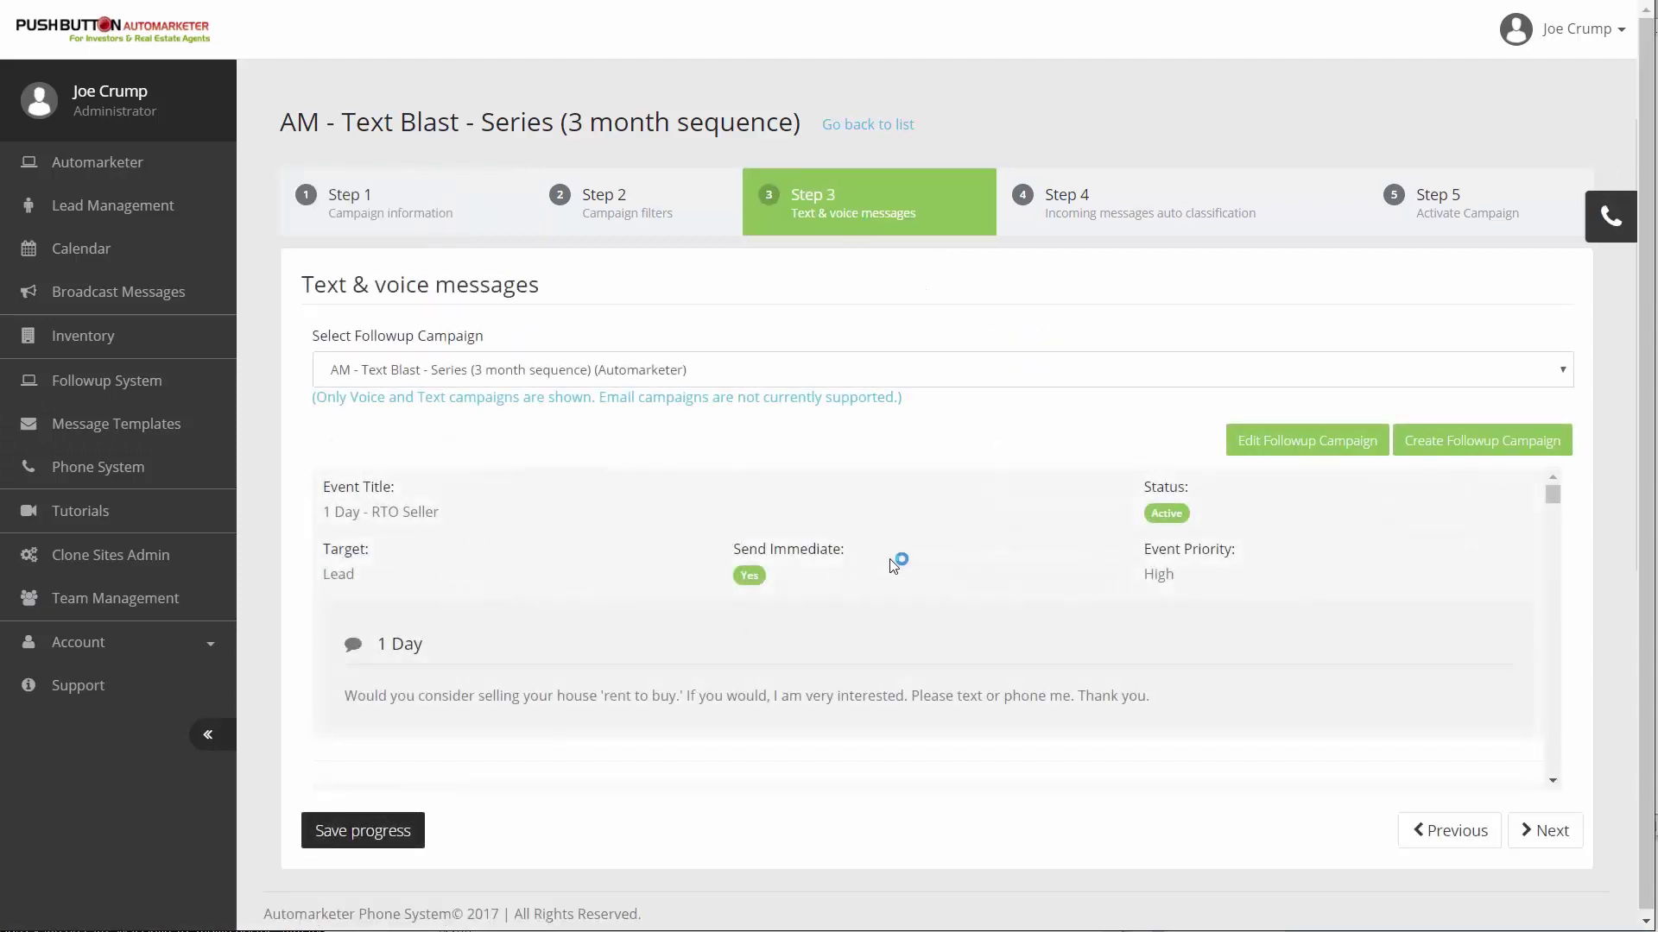
pyautogui.click(566, 367)
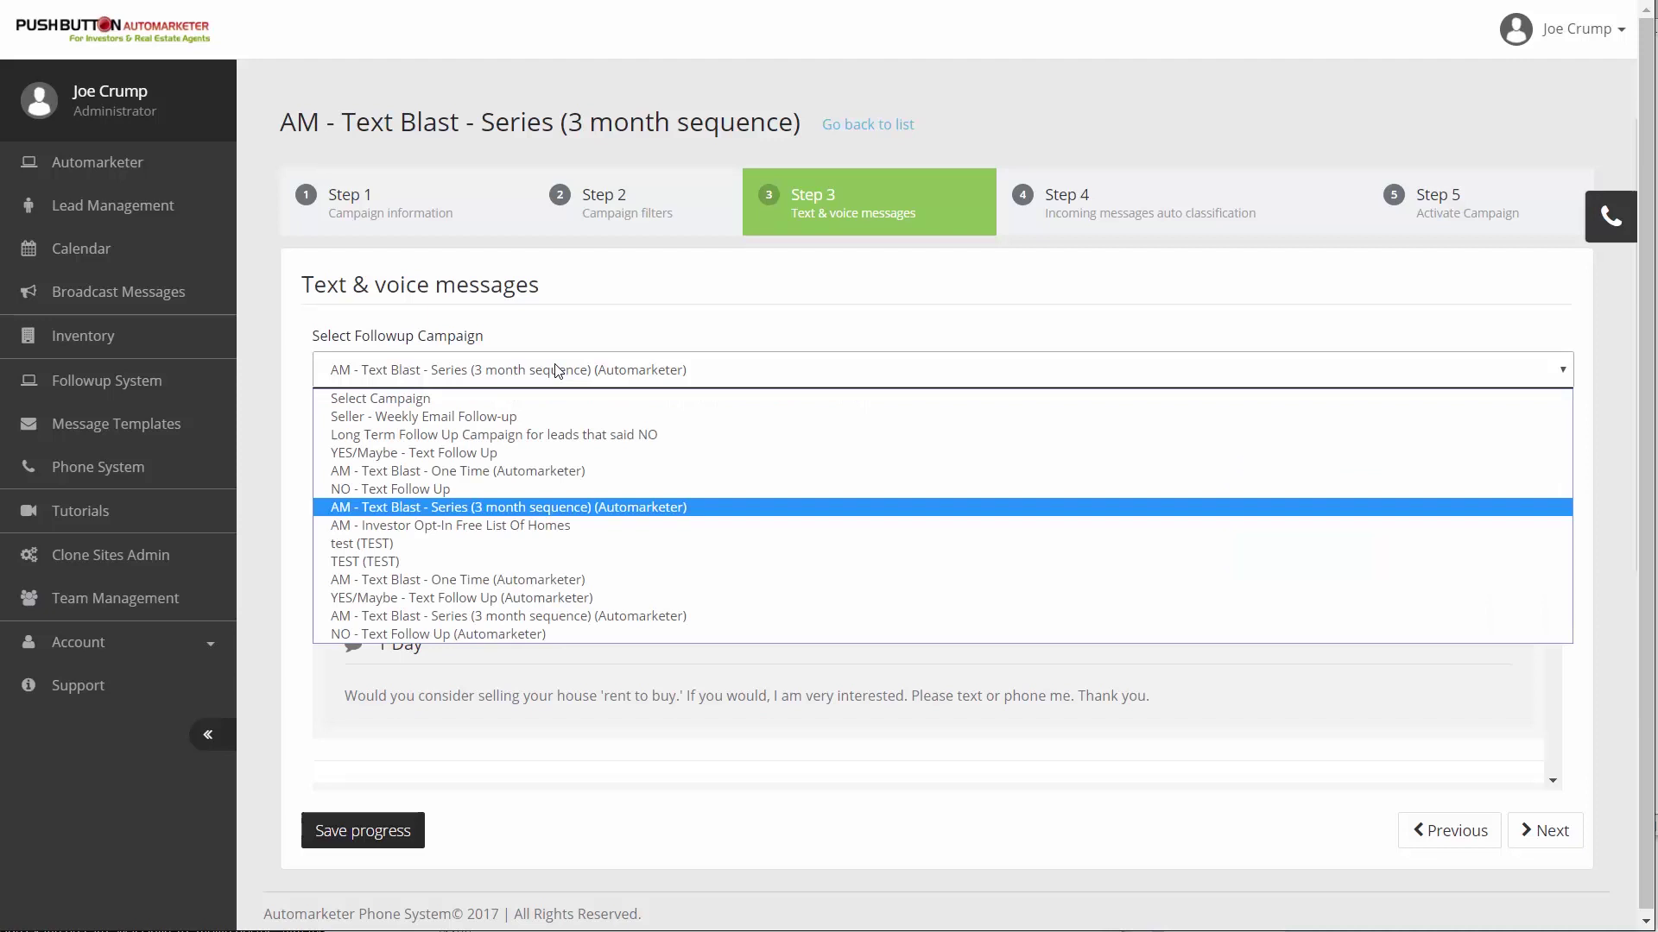
pyautogui.click(554, 369)
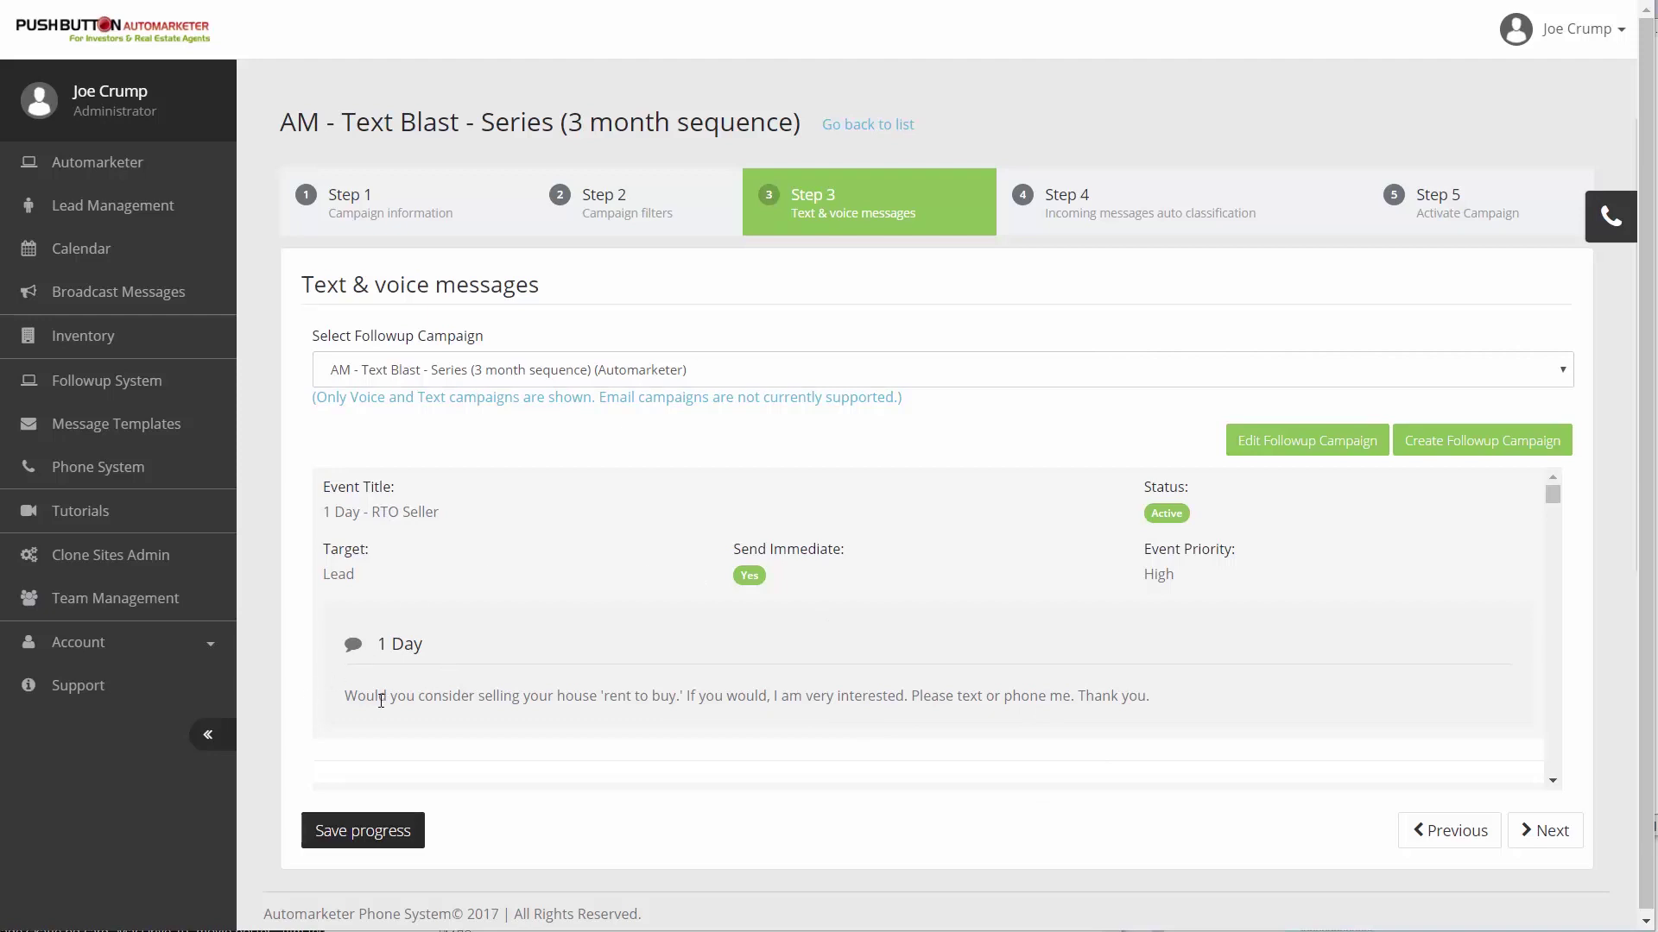
# Step: Highlight the 1-Day and 4-Day message wording, then scroll through the 8, 15 and 22 day events
pyautogui.moveTo(380, 698); pyautogui.dragTo(1094, 717)
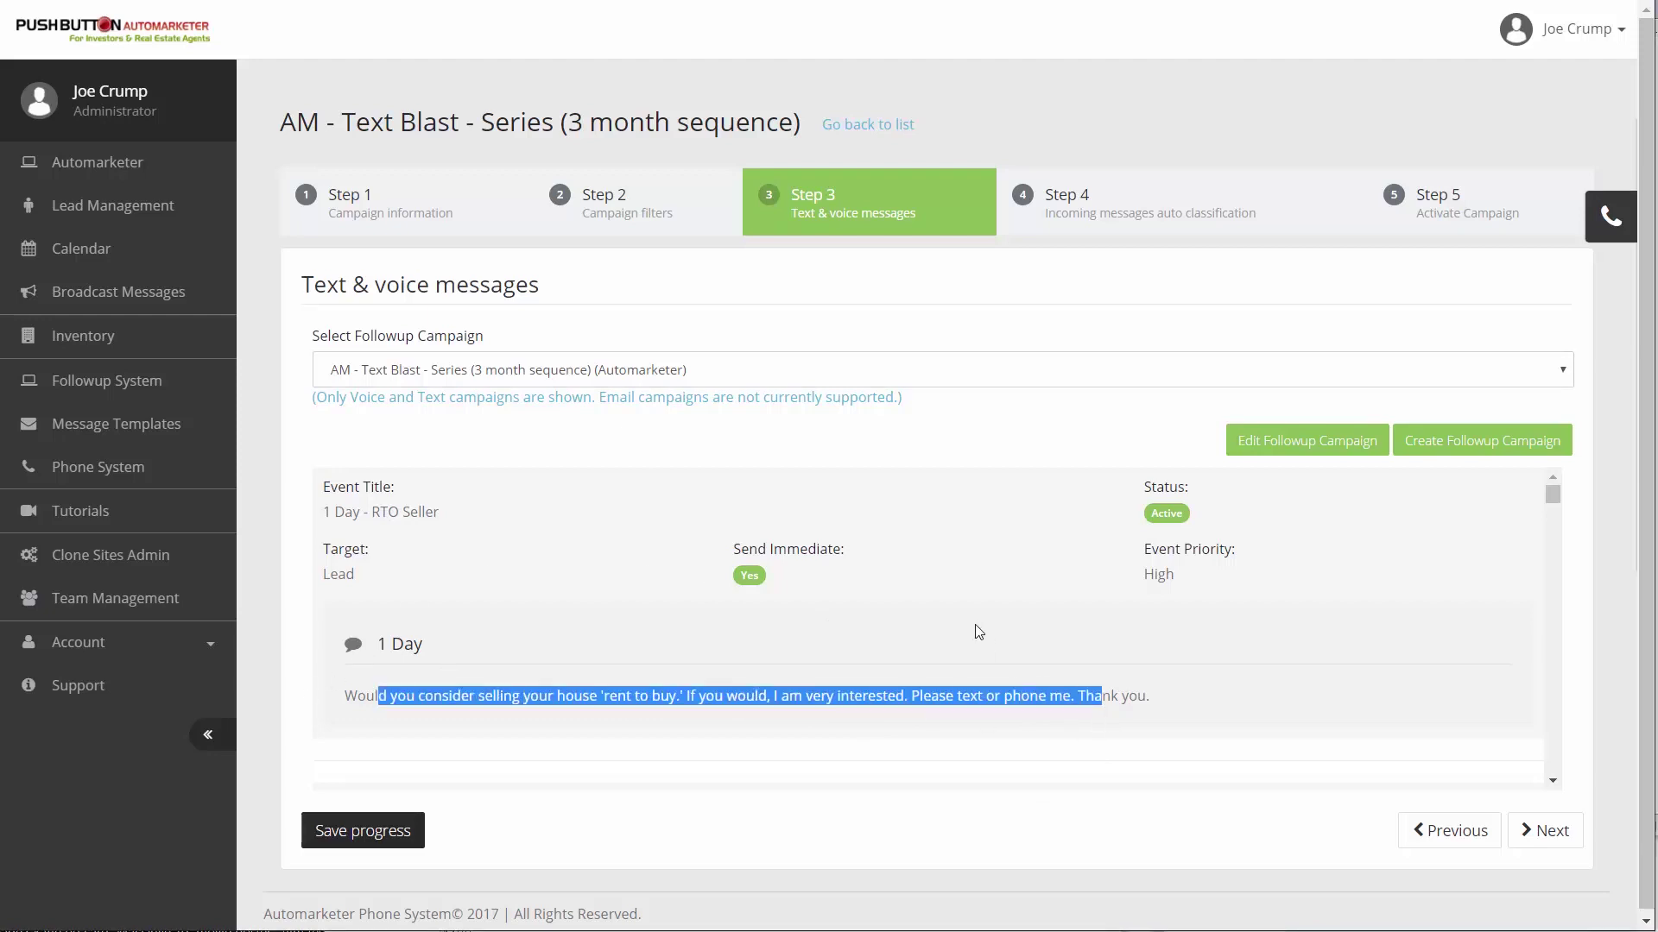
pyautogui.scroll(-4, 979, 632)
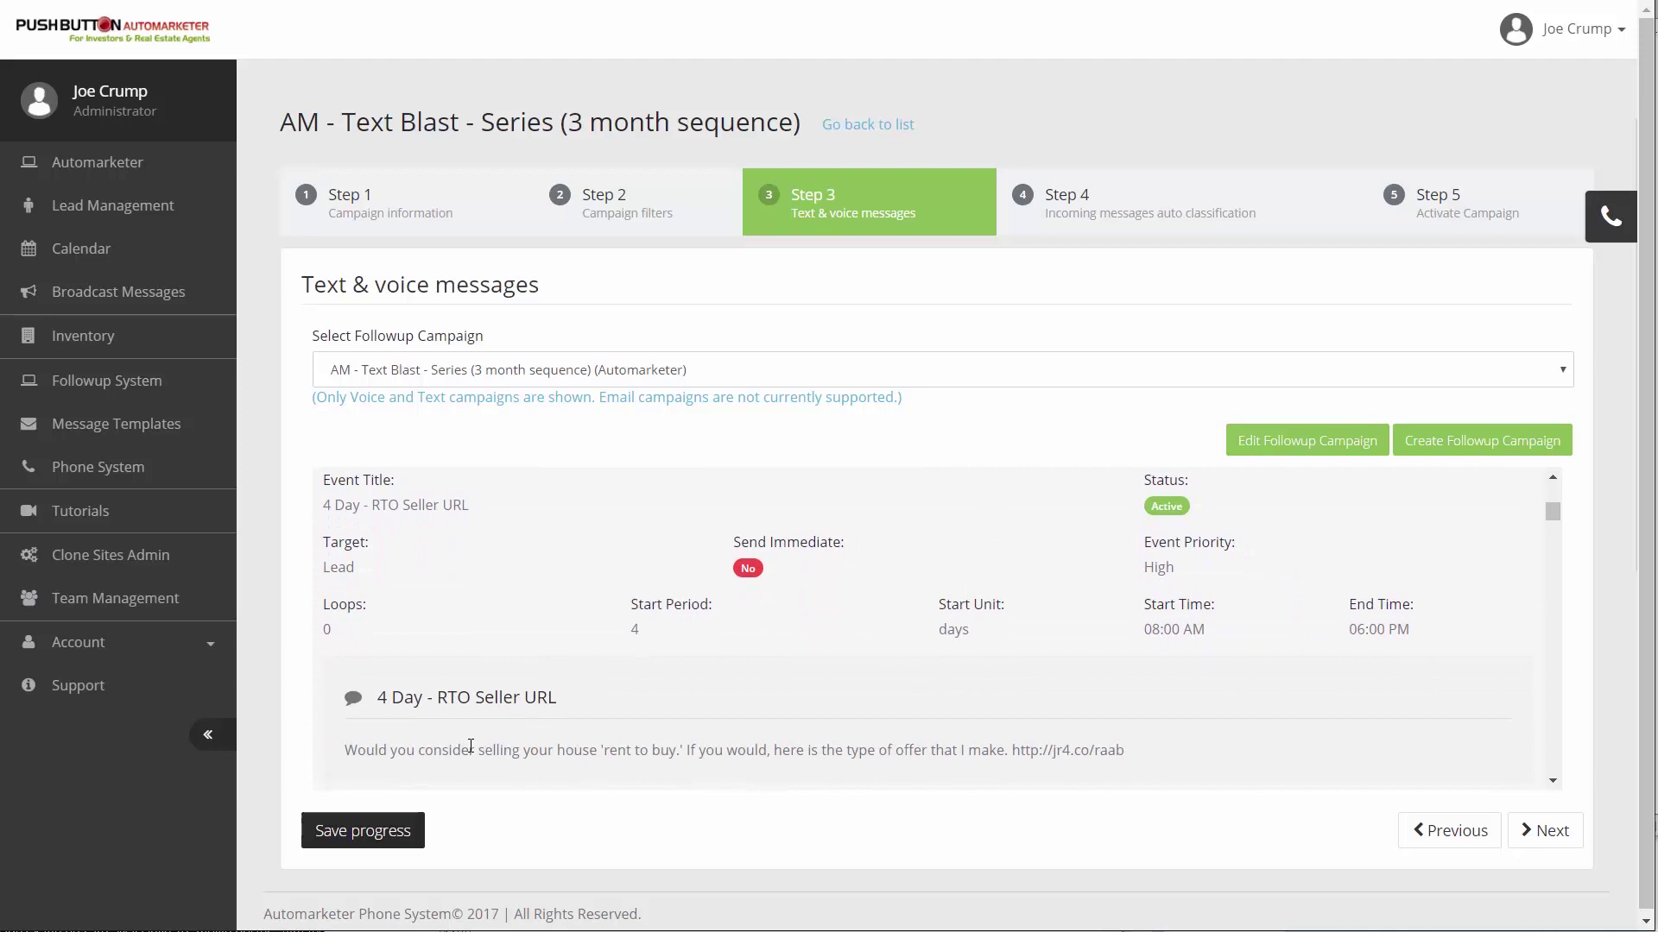
pyautogui.moveTo(424, 749); pyautogui.dragTo(1126, 751)
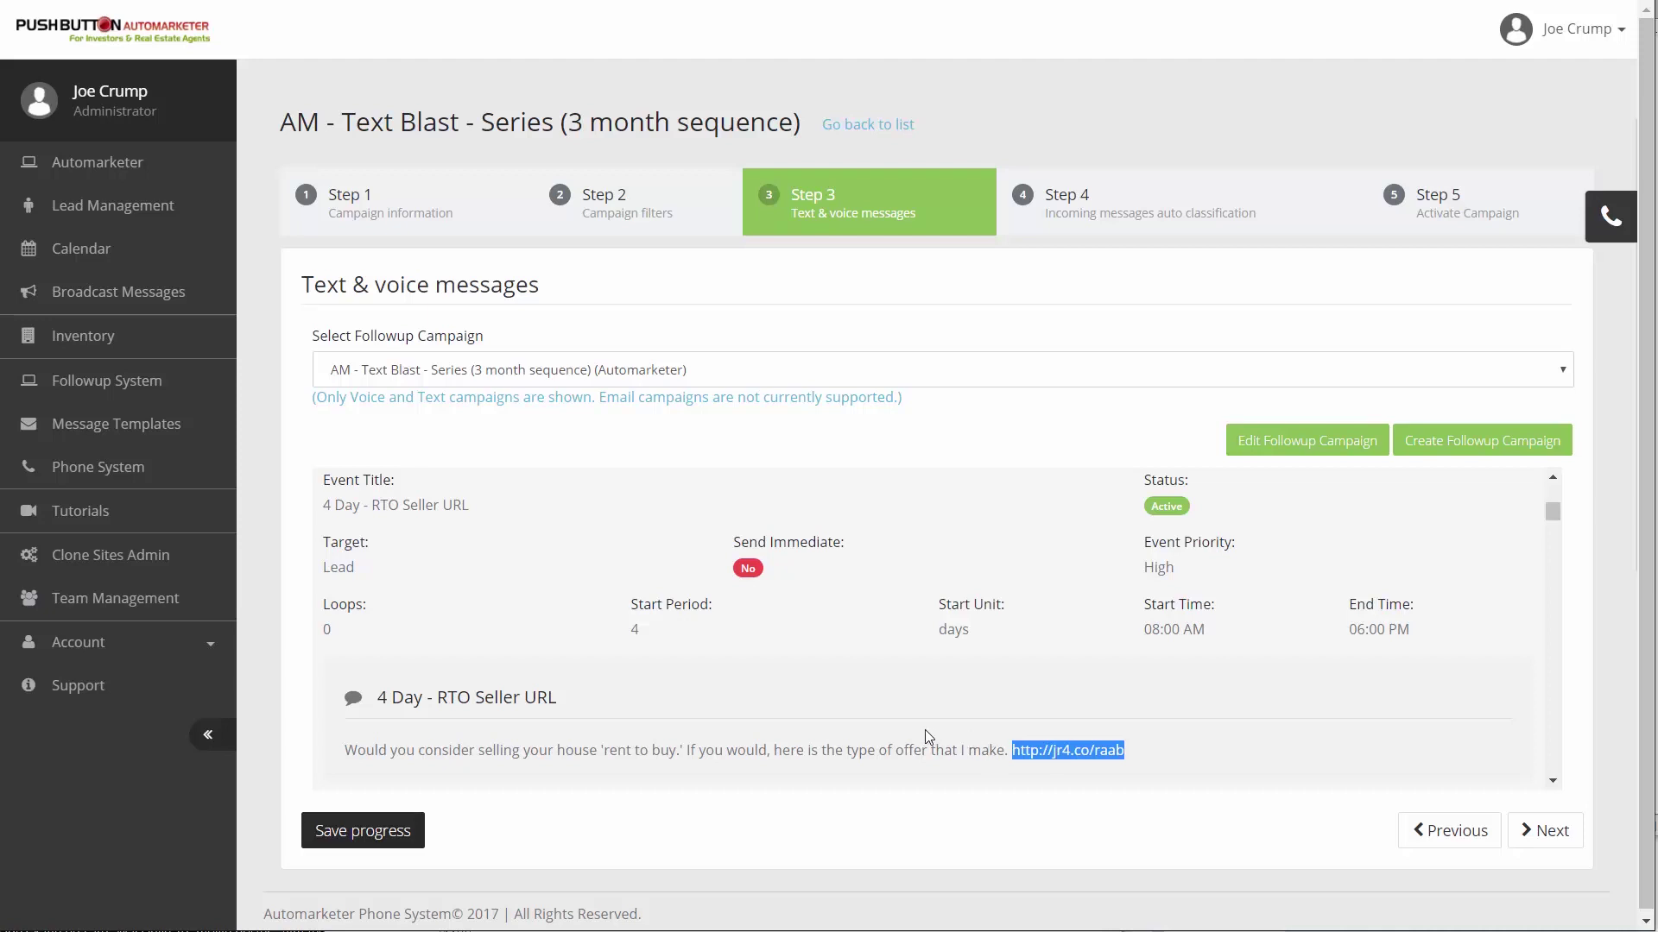
pyautogui.scroll(-5, 924, 728)
pyautogui.scroll(-1, 917, 734)
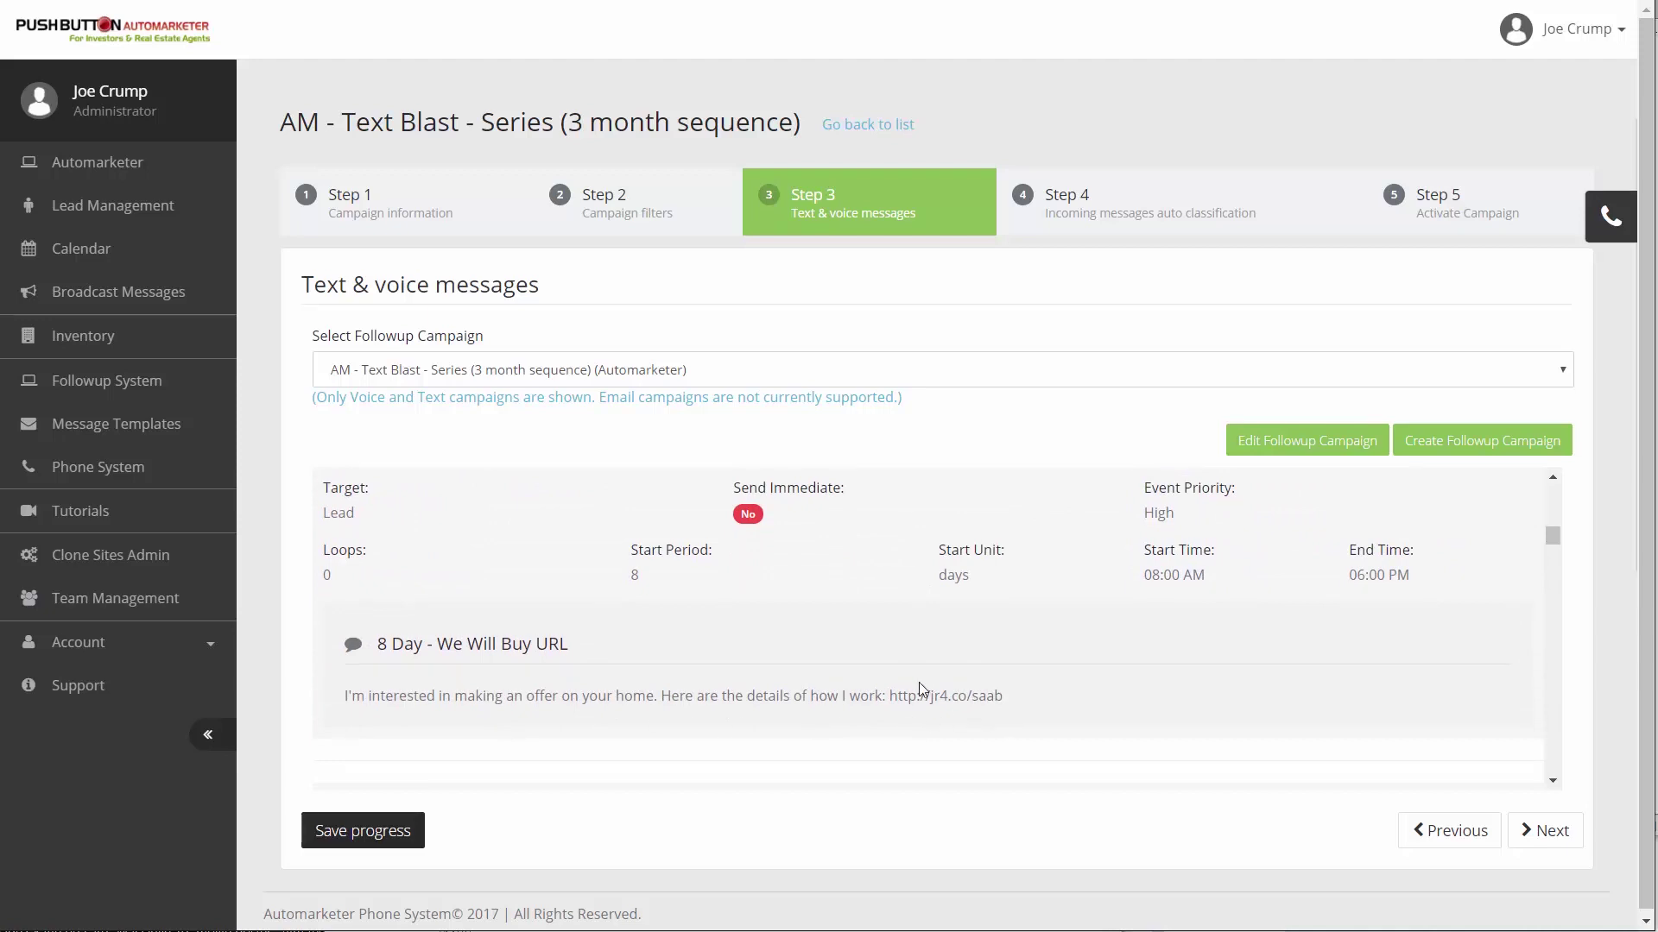
pyautogui.scroll(-3, 919, 681)
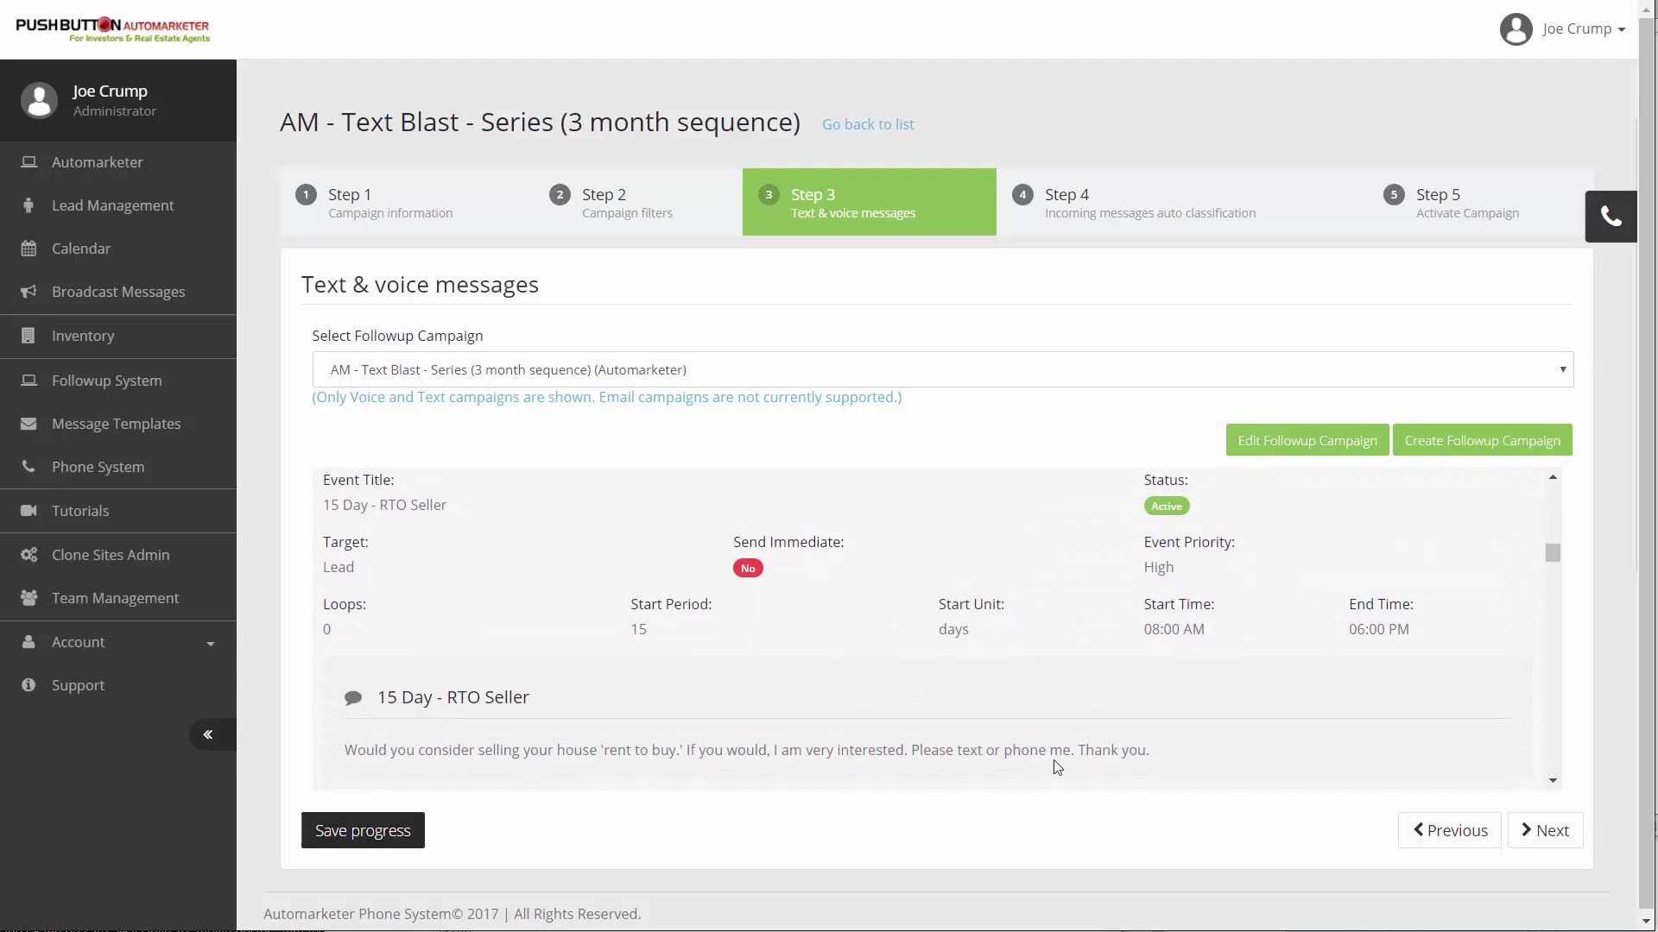
pyautogui.scroll(-5, 1058, 766)
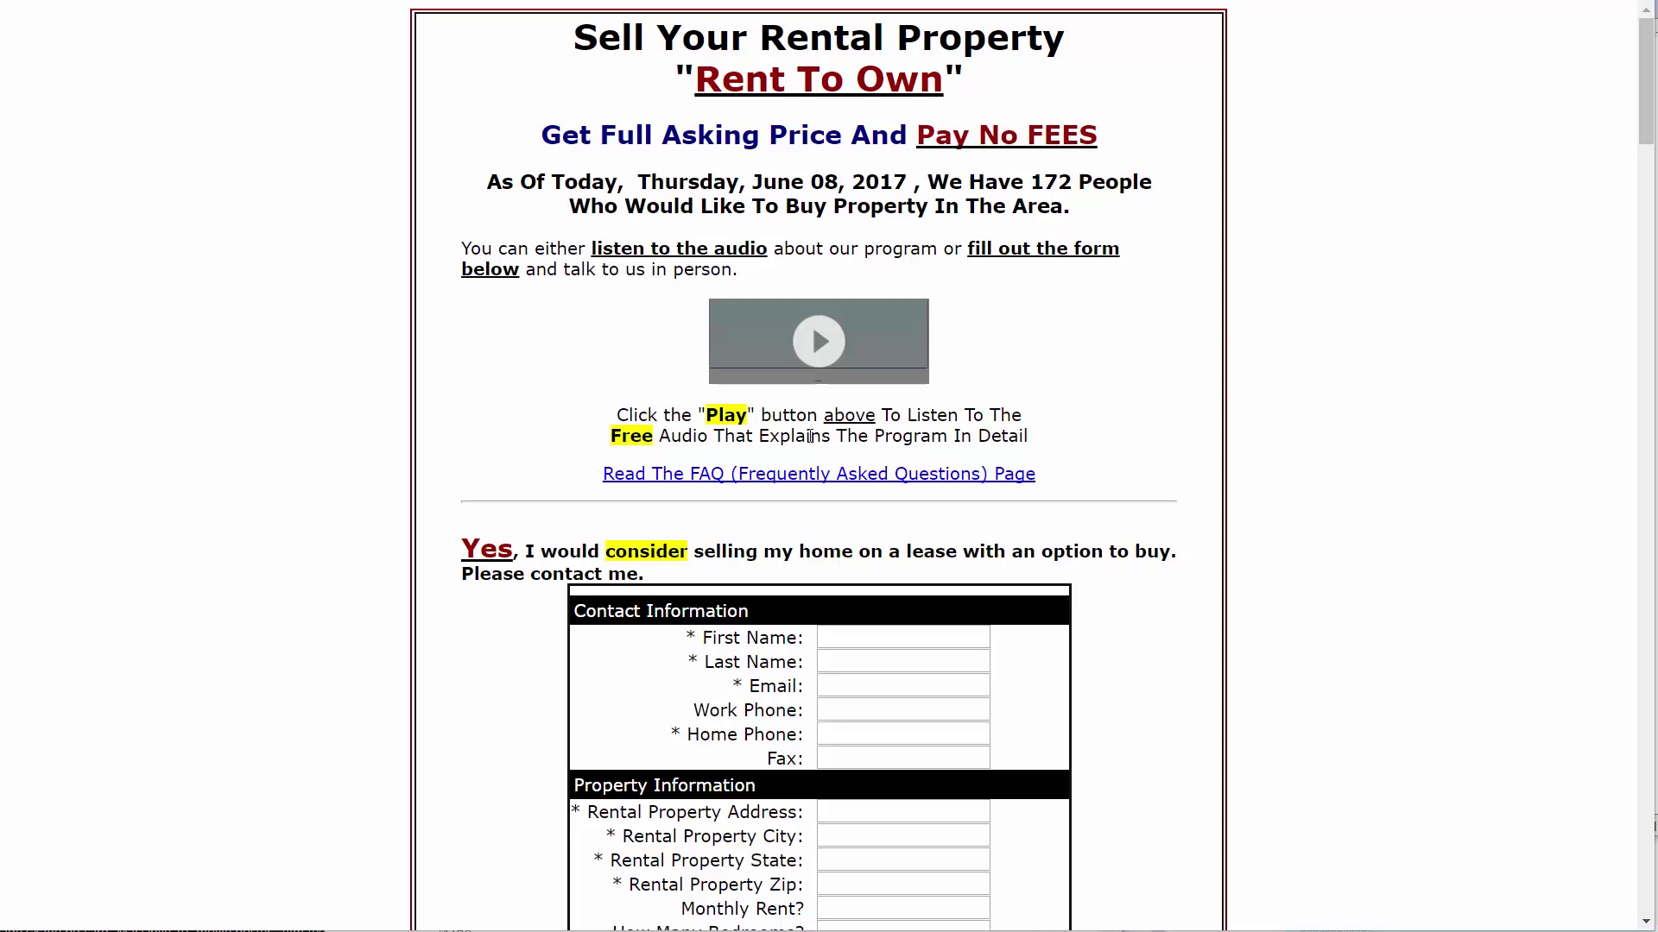
# Step: Highlight the '172 People' buyer count and scroll to the lease-option contact form and back
pyautogui.moveTo(1017, 178); pyautogui.dragTo(1119, 182)
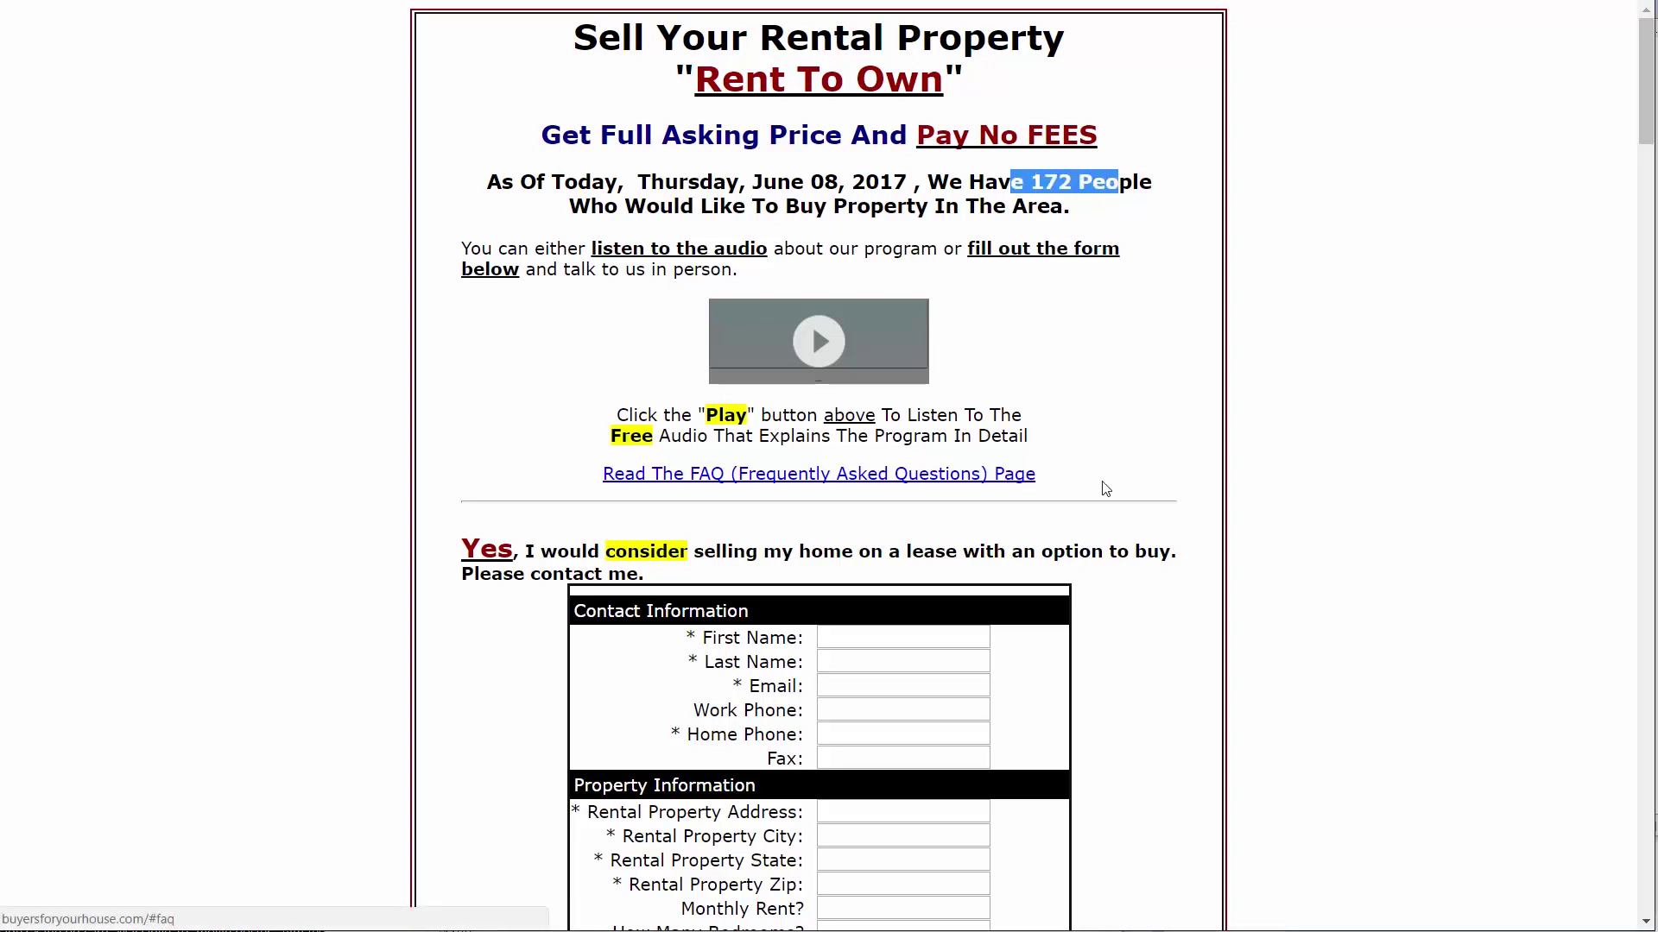
pyautogui.scroll(-4, 1103, 489)
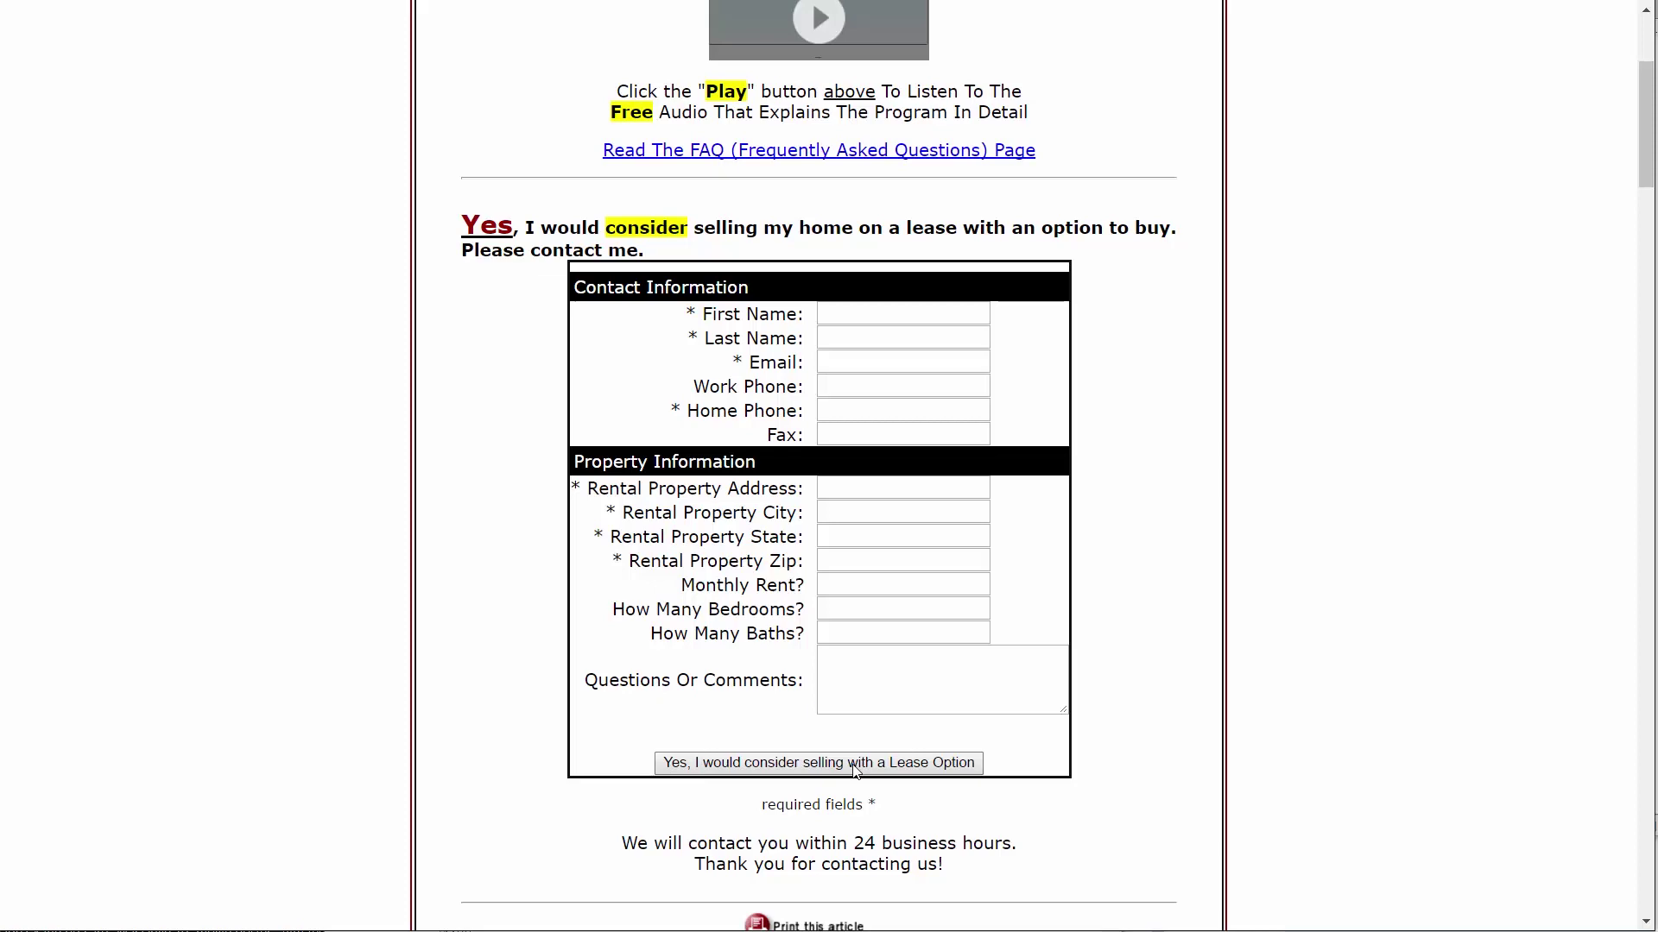
pyautogui.scroll(3, 854, 759)
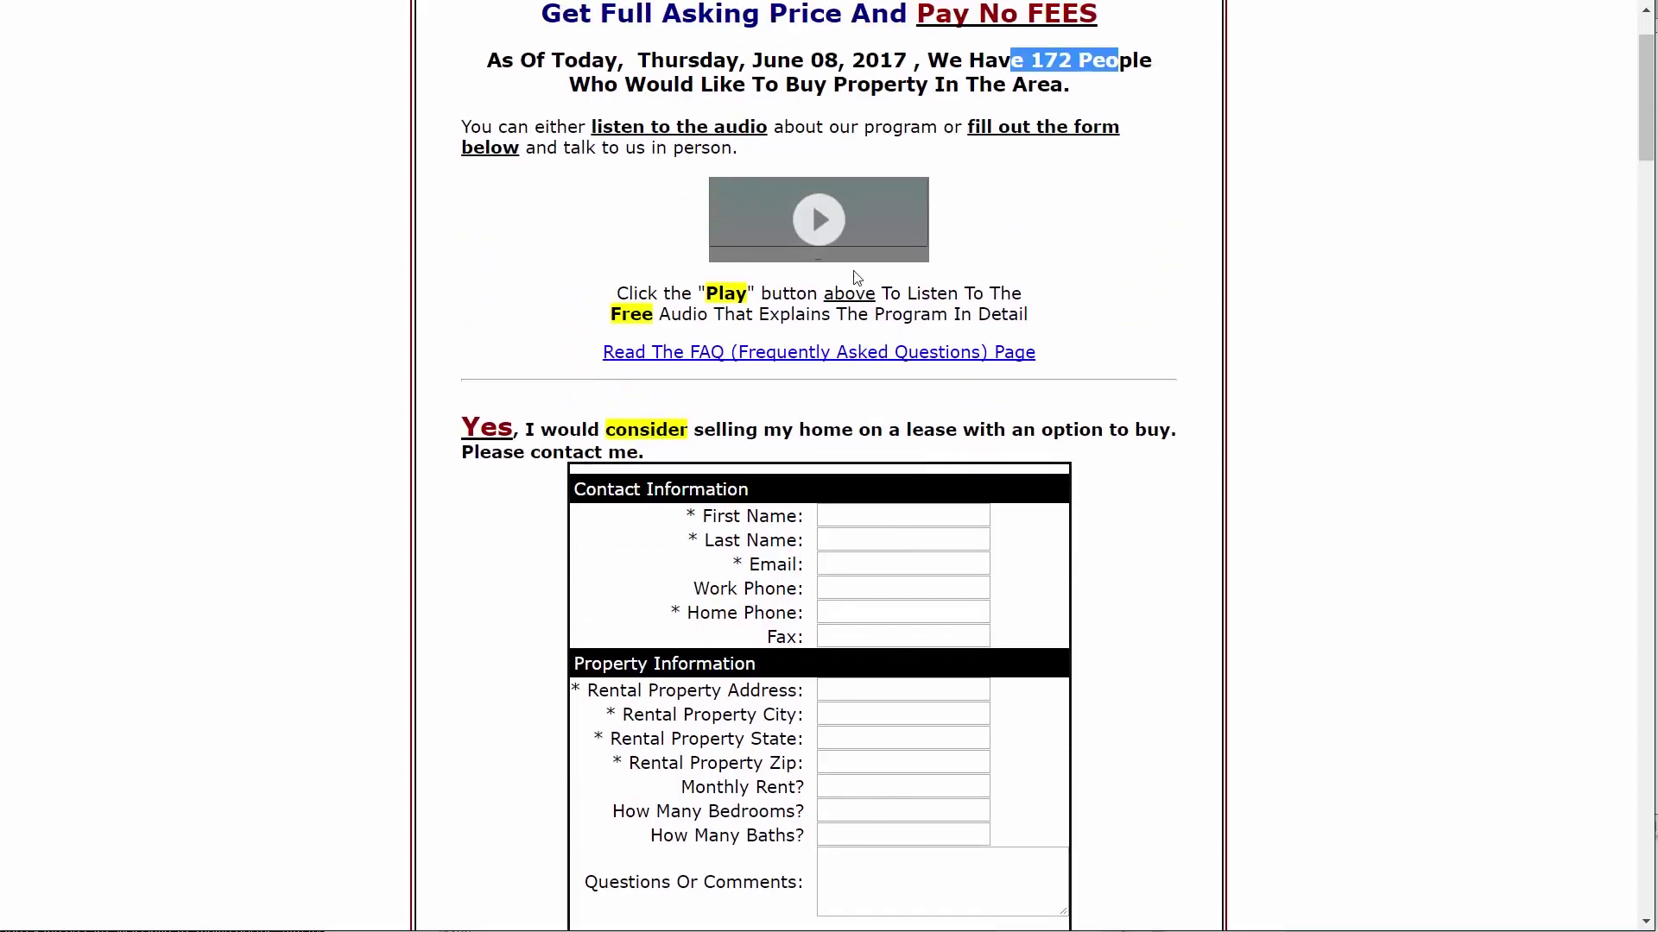
# Step: Scroll down through the FAQ section, then go back to the Sell Your Rental Property main page
pyautogui.scroll(-12, 1248, 343)
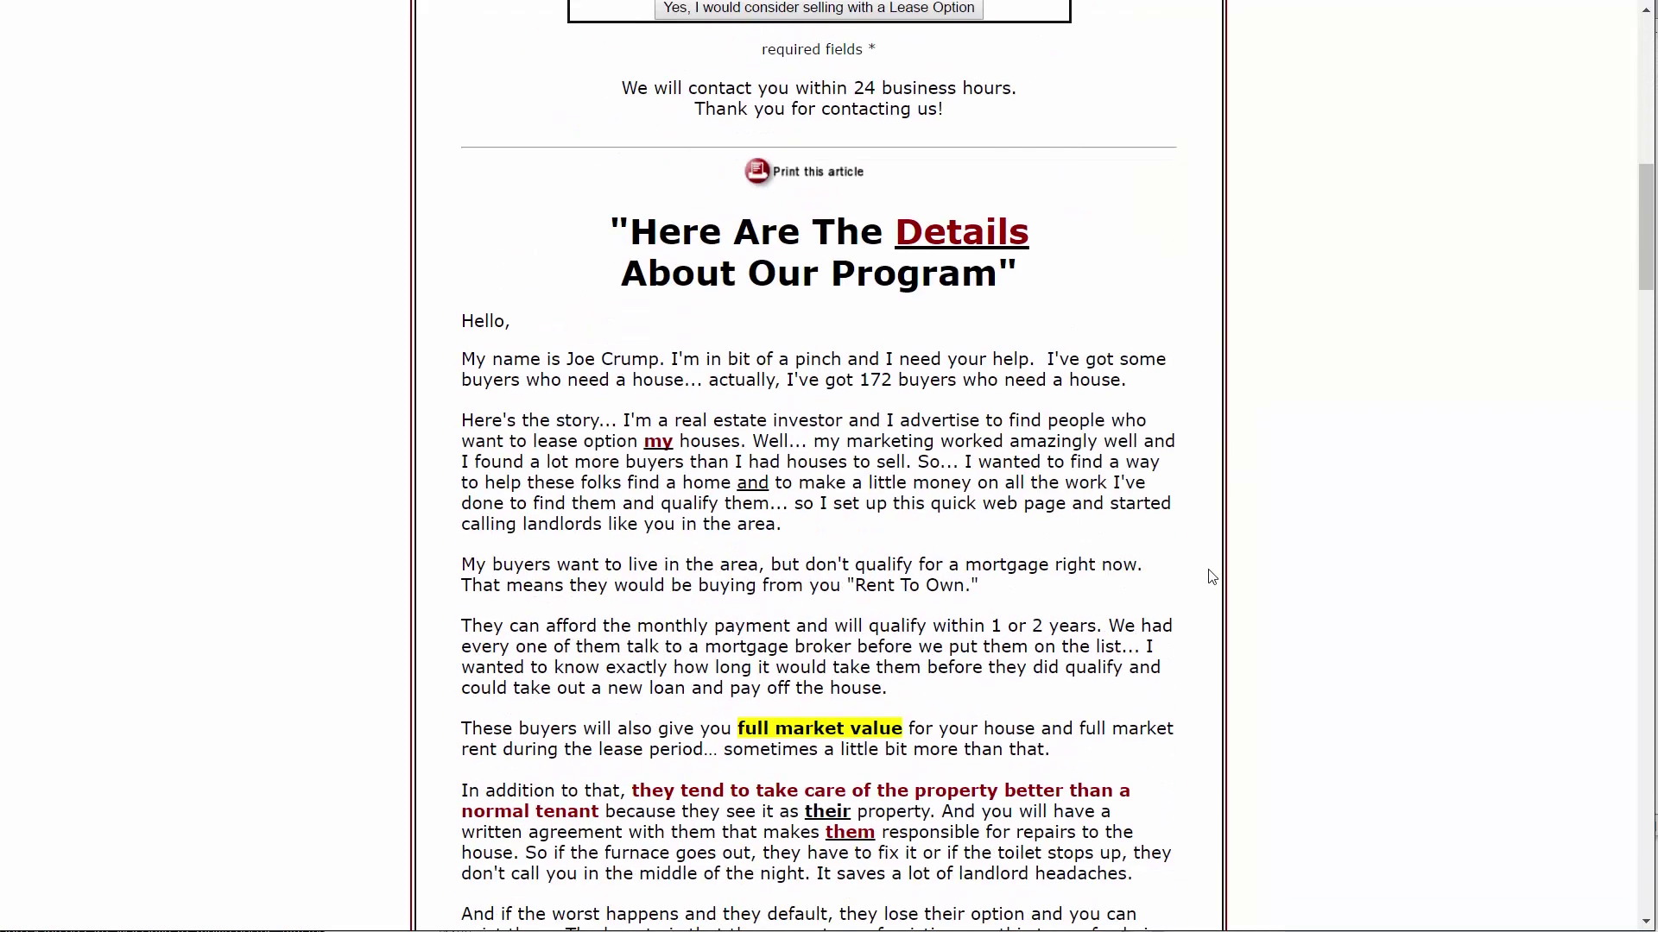
pyautogui.scroll(-1, 1210, 581)
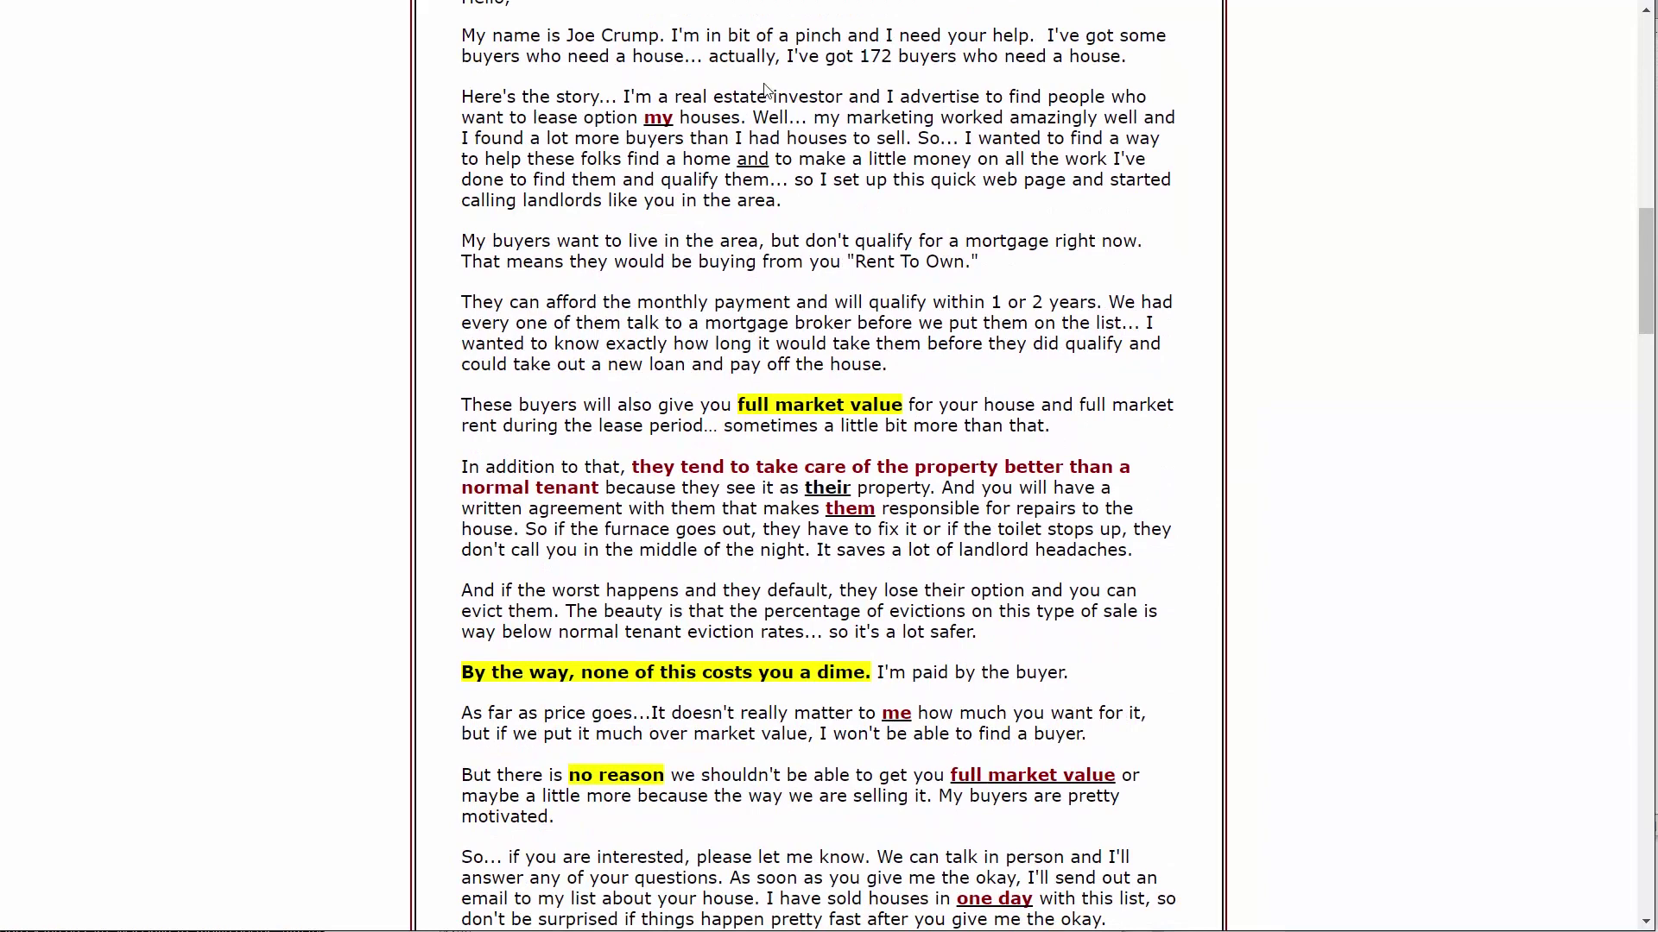
pyautogui.scroll(-2, 751, 815)
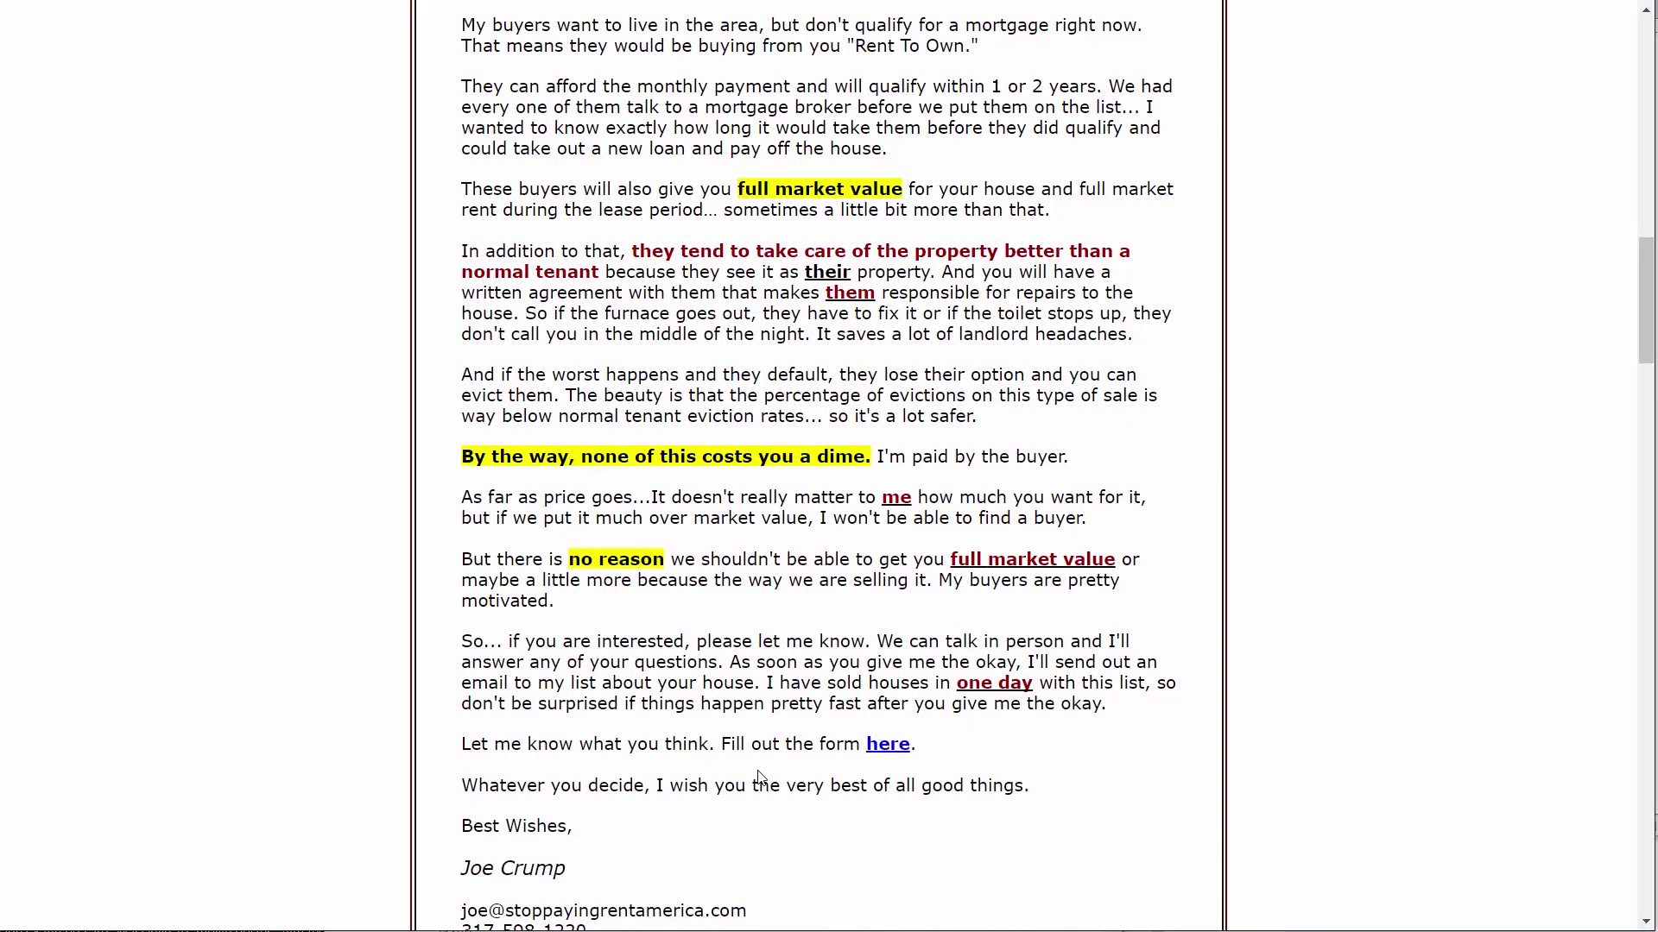
pyautogui.scroll(-10, 758, 777)
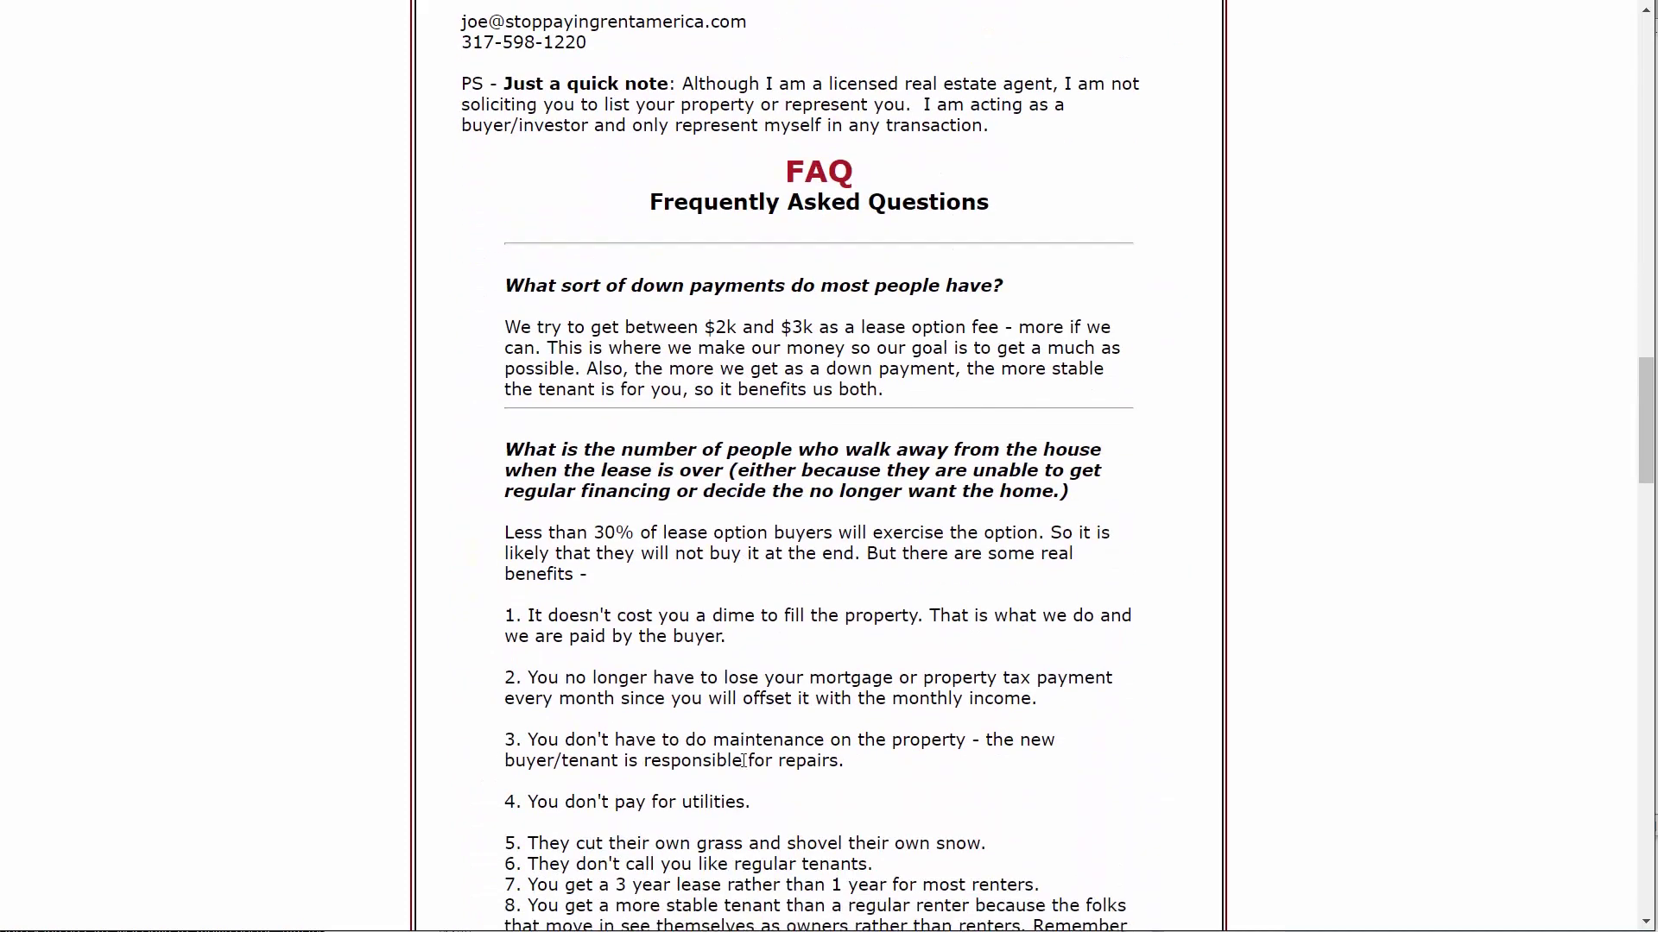
pyautogui.scroll(-1, 742, 761)
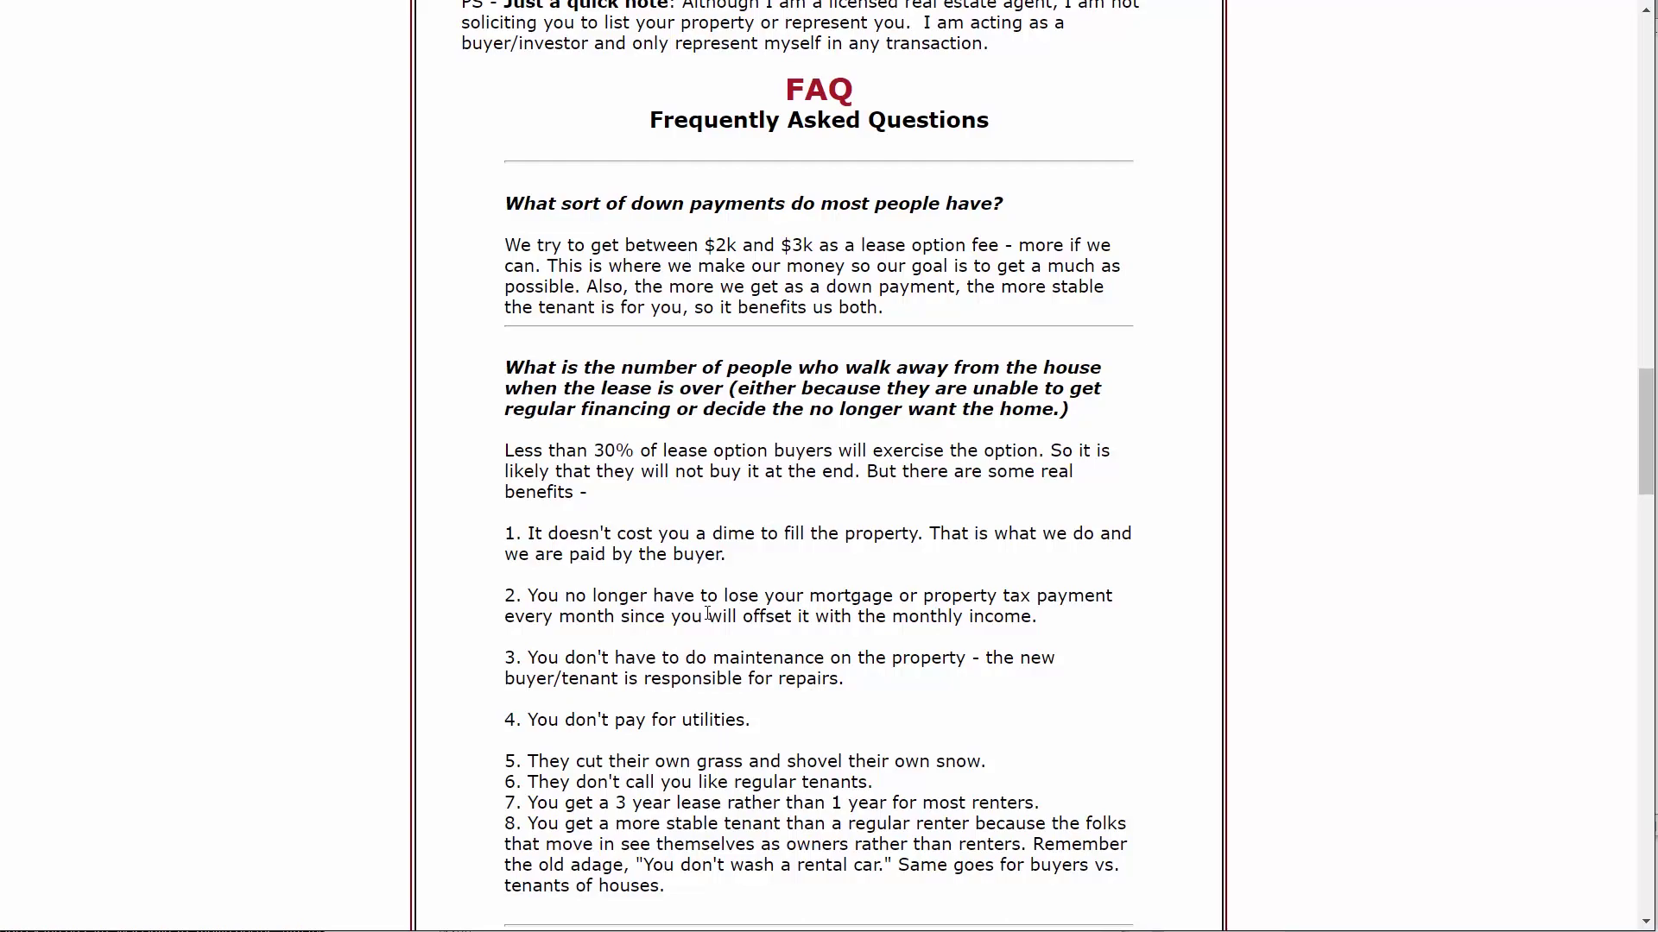
pyautogui.scroll(-13, 707, 614)
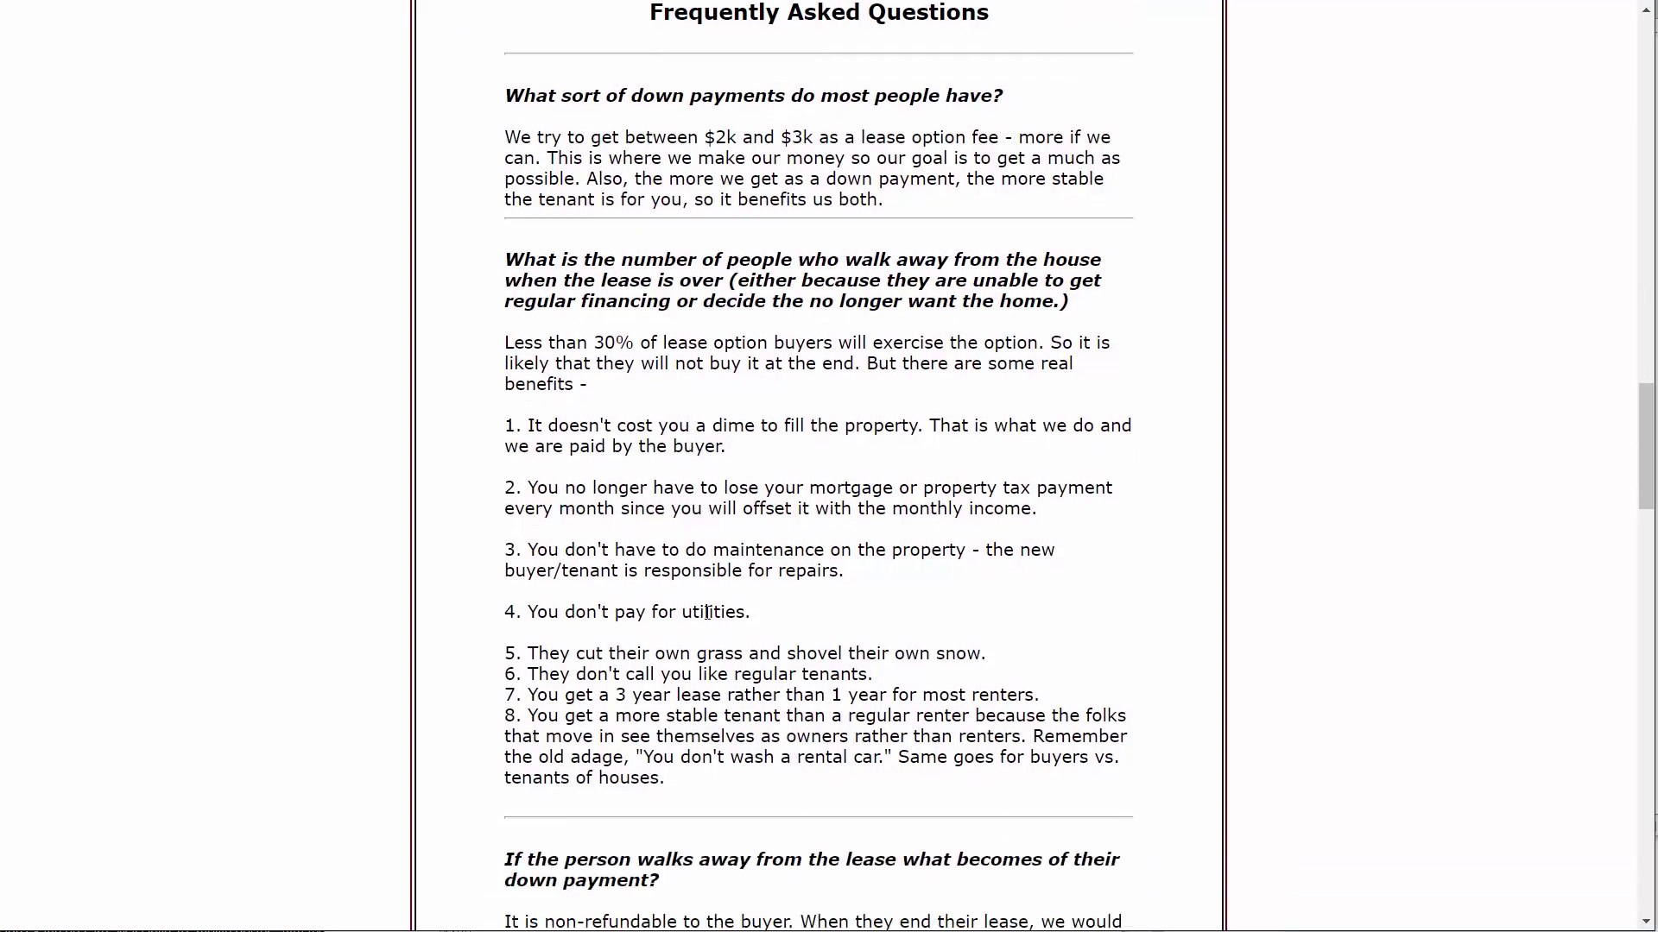
pyautogui.scroll(-13, 707, 614)
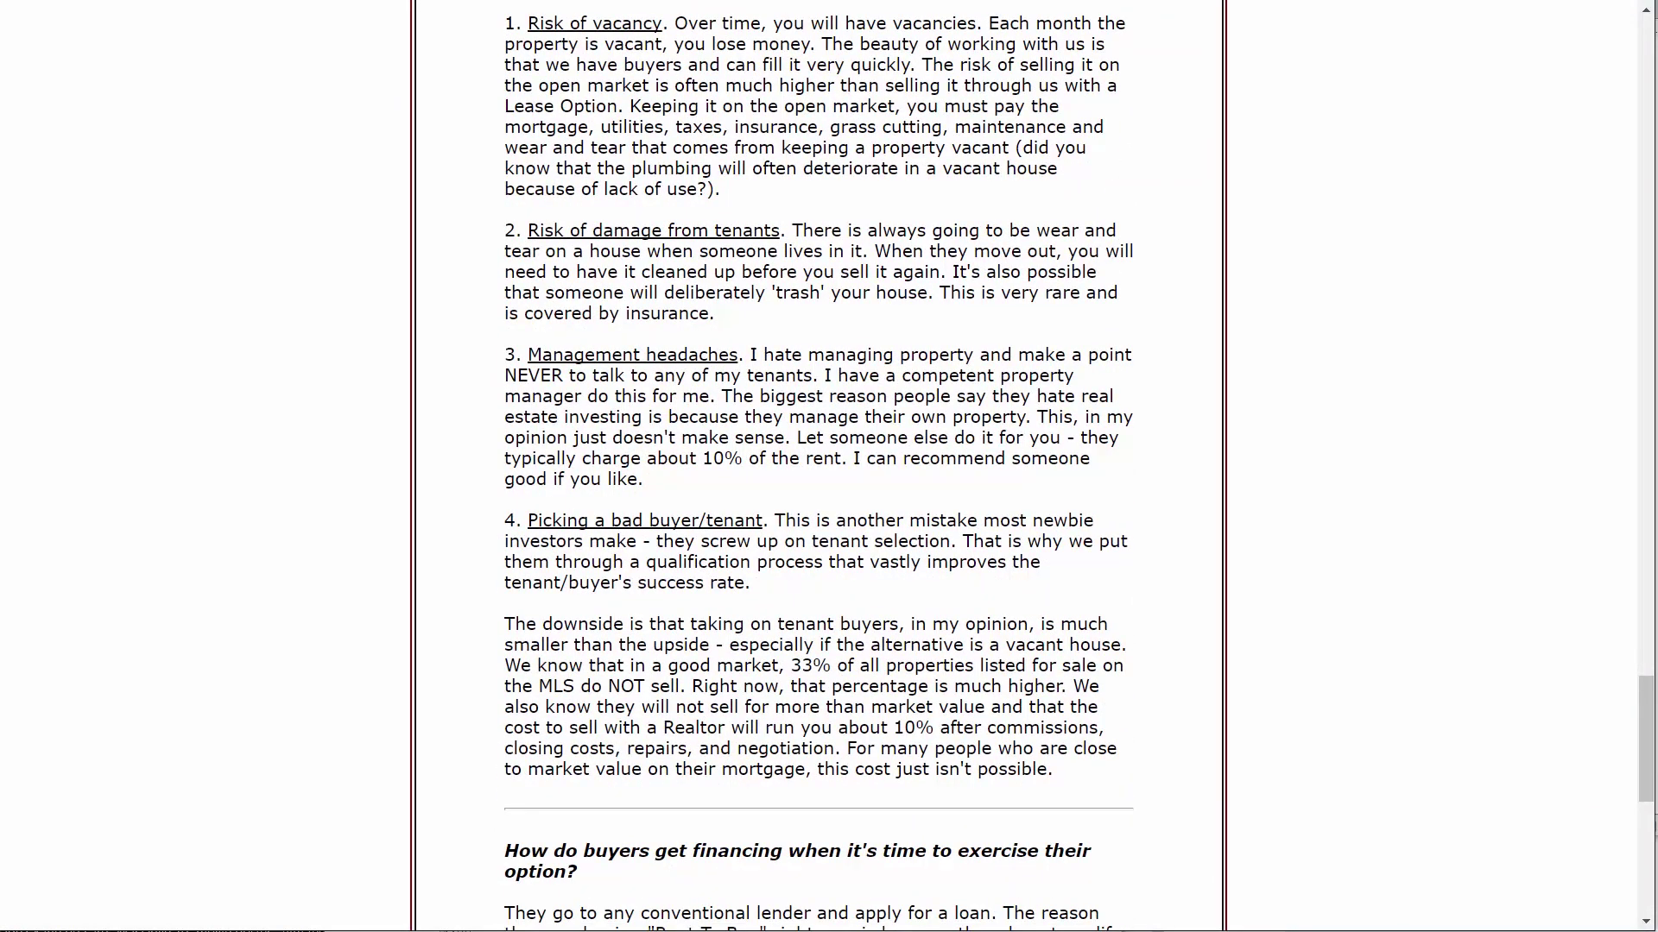
pyautogui.hotkey('alt', 'Left')
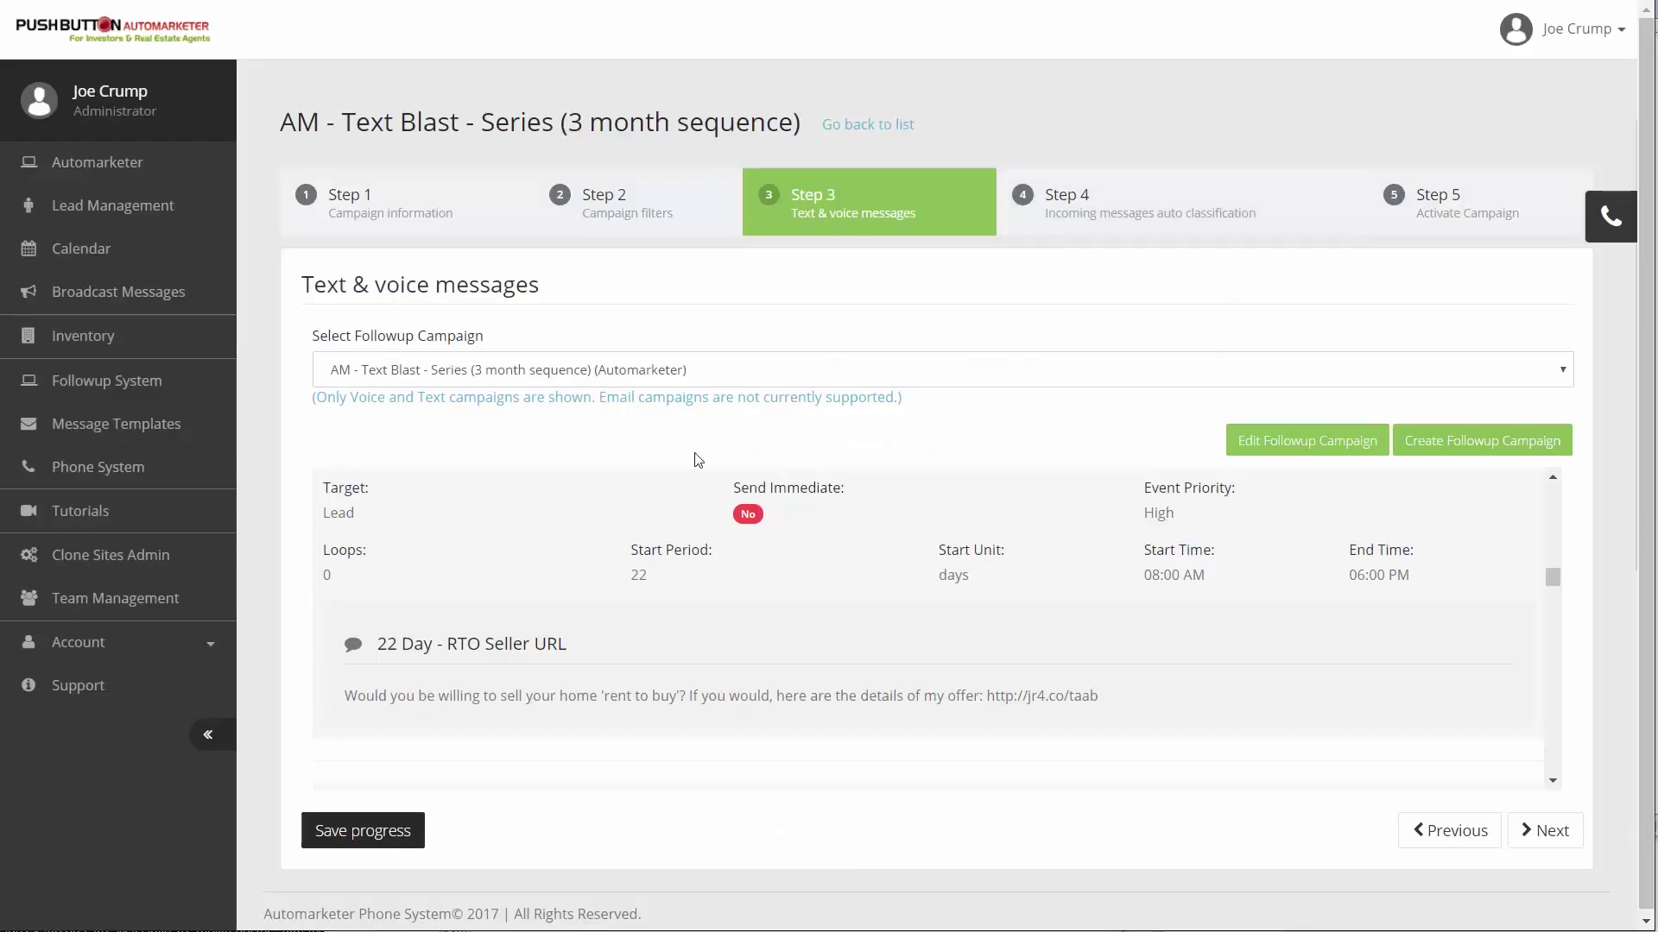
pyautogui.scroll(-2, 604, 626)
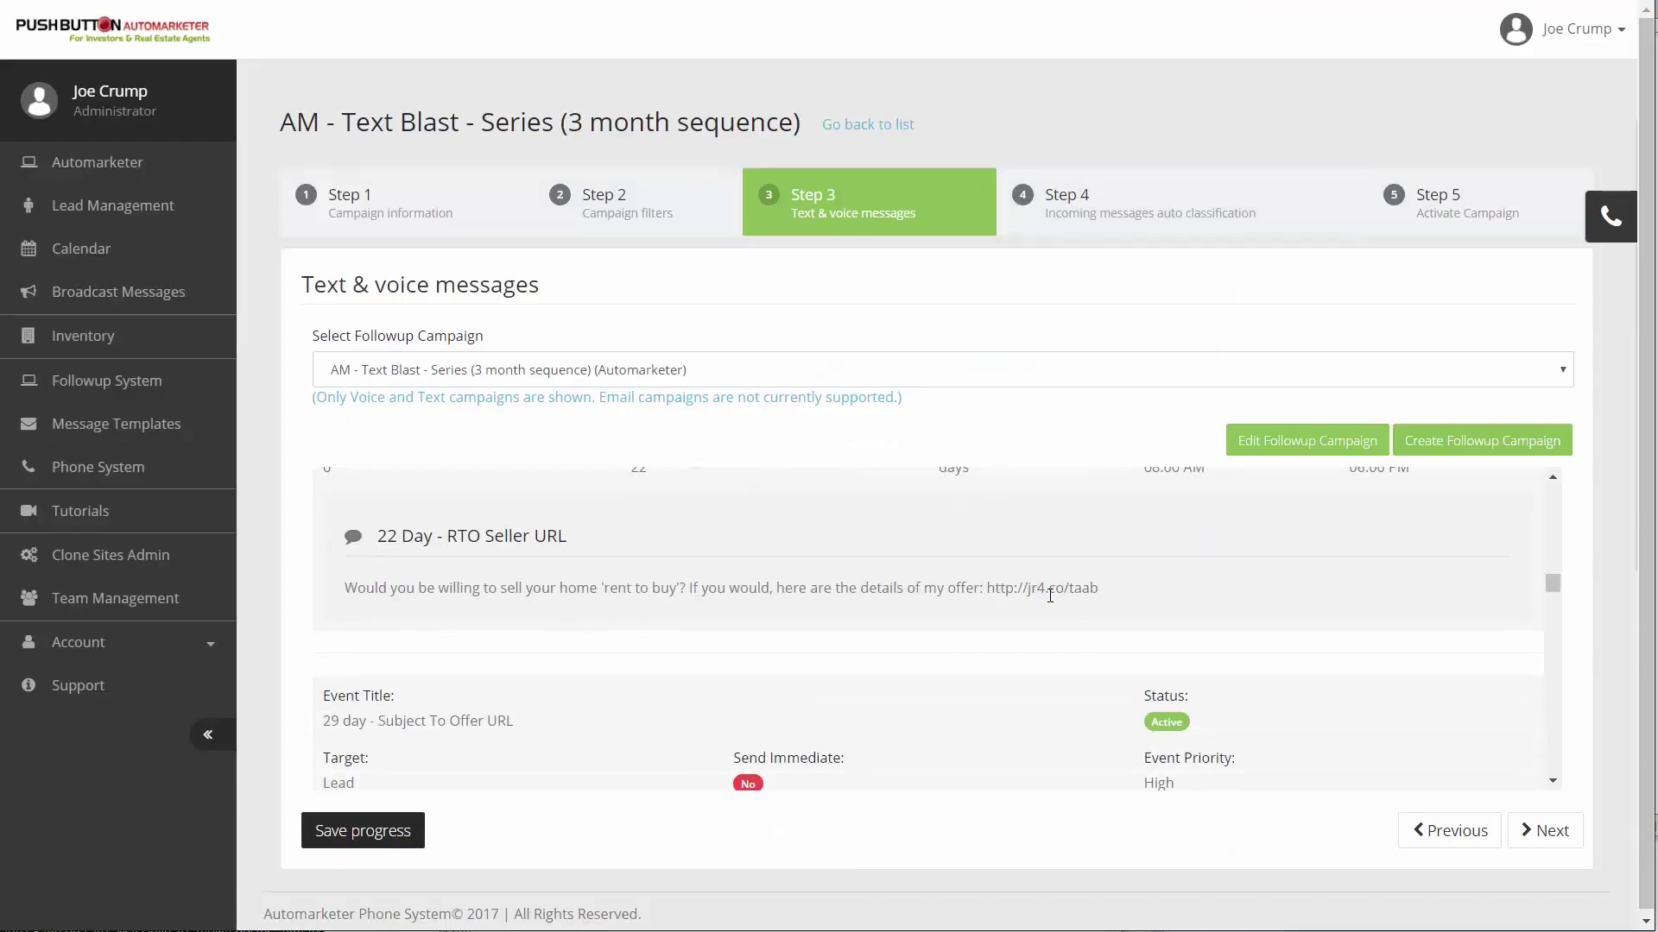
pyautogui.moveTo(988, 589); pyautogui.dragTo(1101, 590)
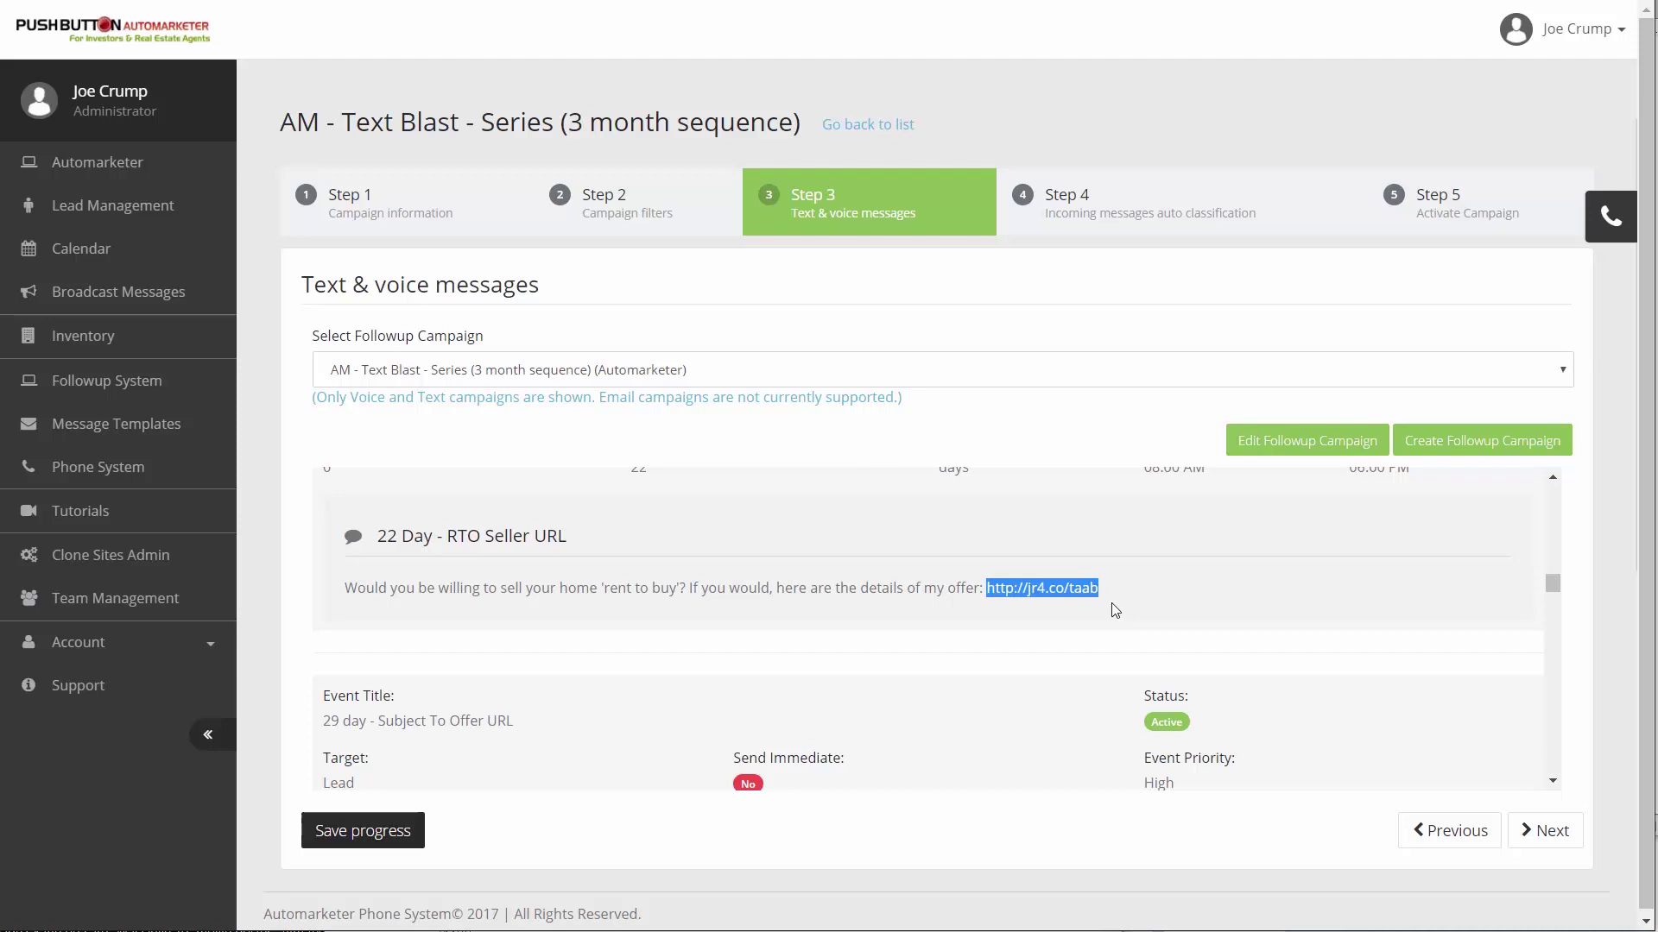
pyautogui.click(1053, 588)
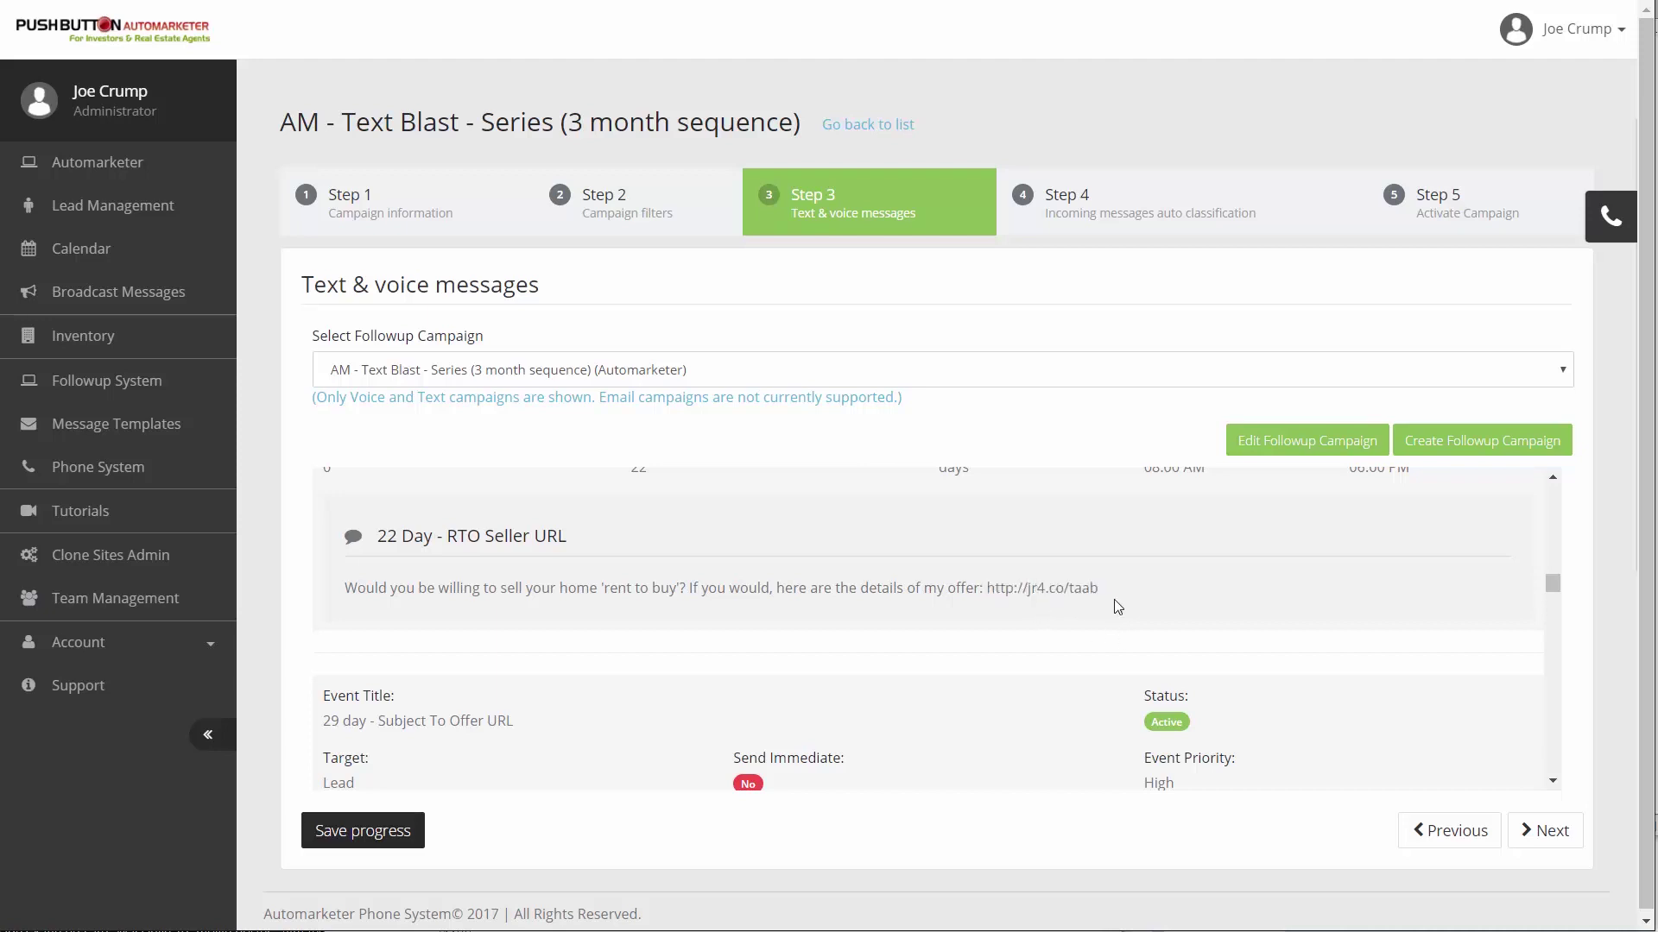
pyautogui.click(854, 128)
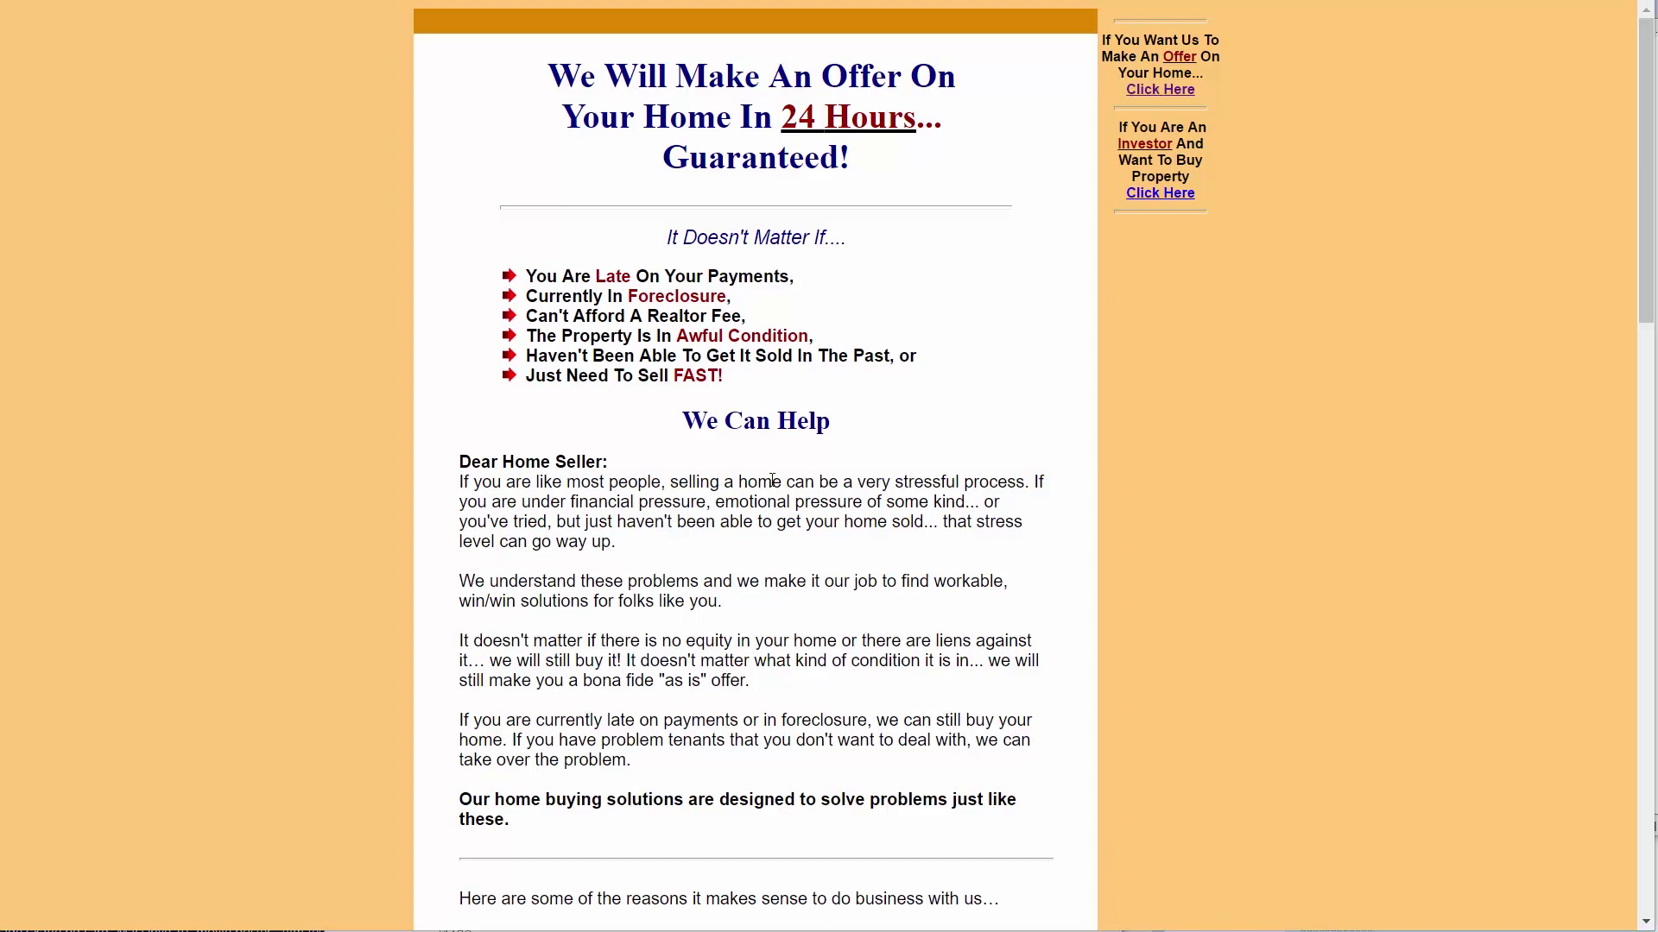
# Step: Open the 'Click Here' make-an-offer form page and scroll through its name, contact and property fields
pyautogui.click(1160, 89)
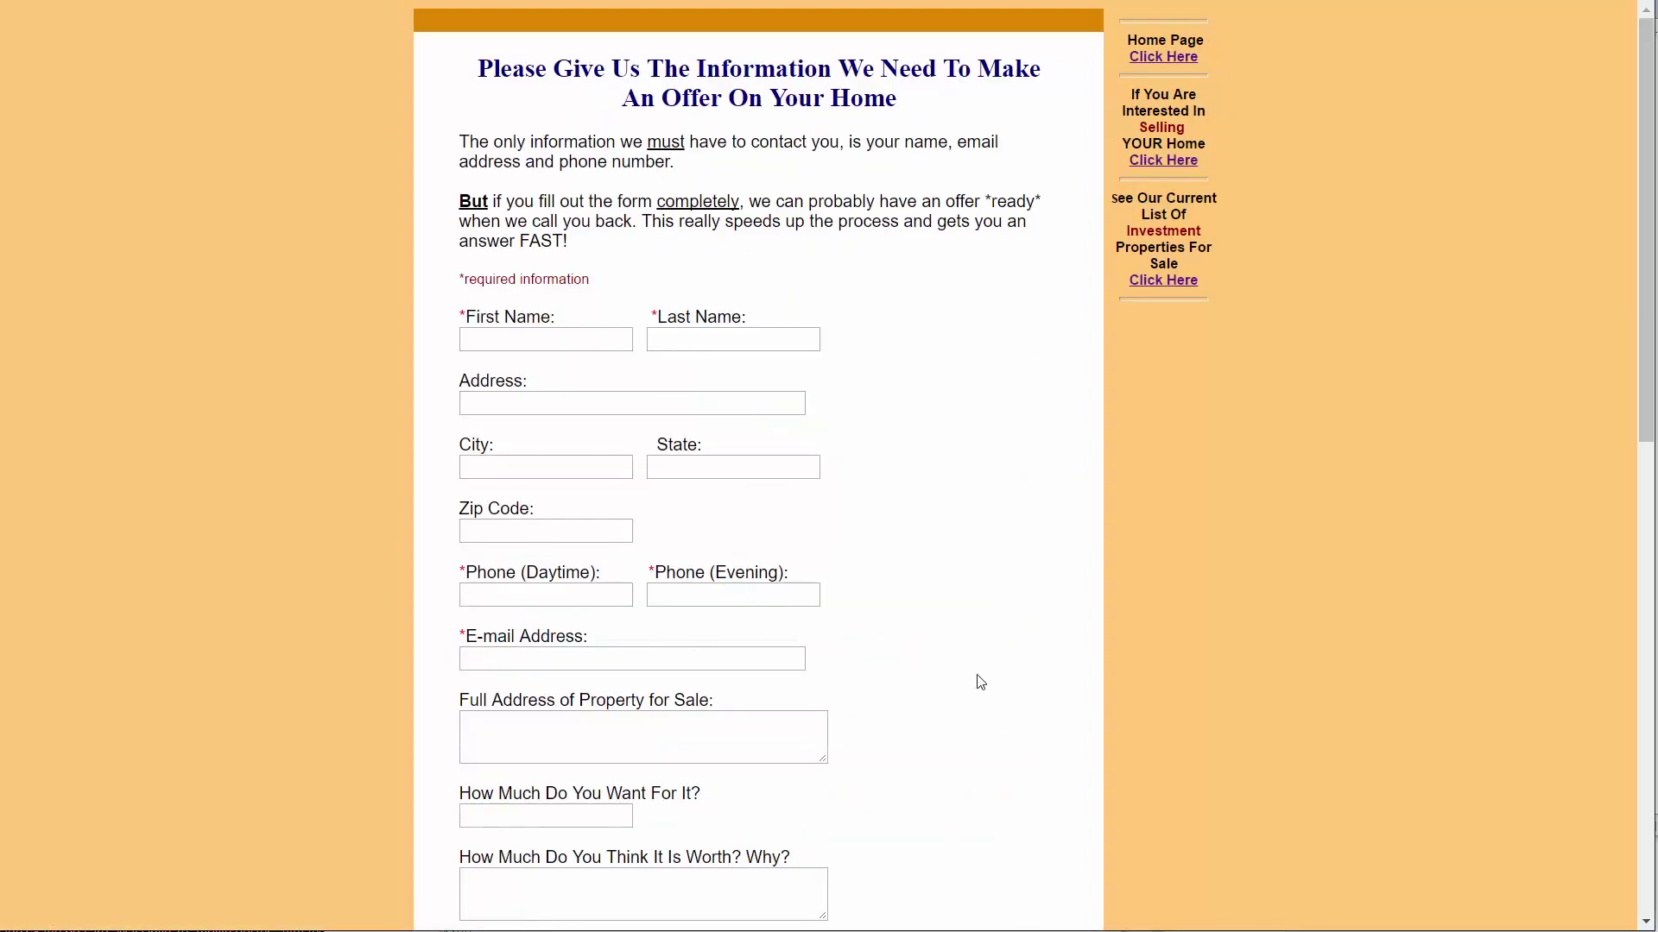
pyautogui.scroll(-6, 979, 683)
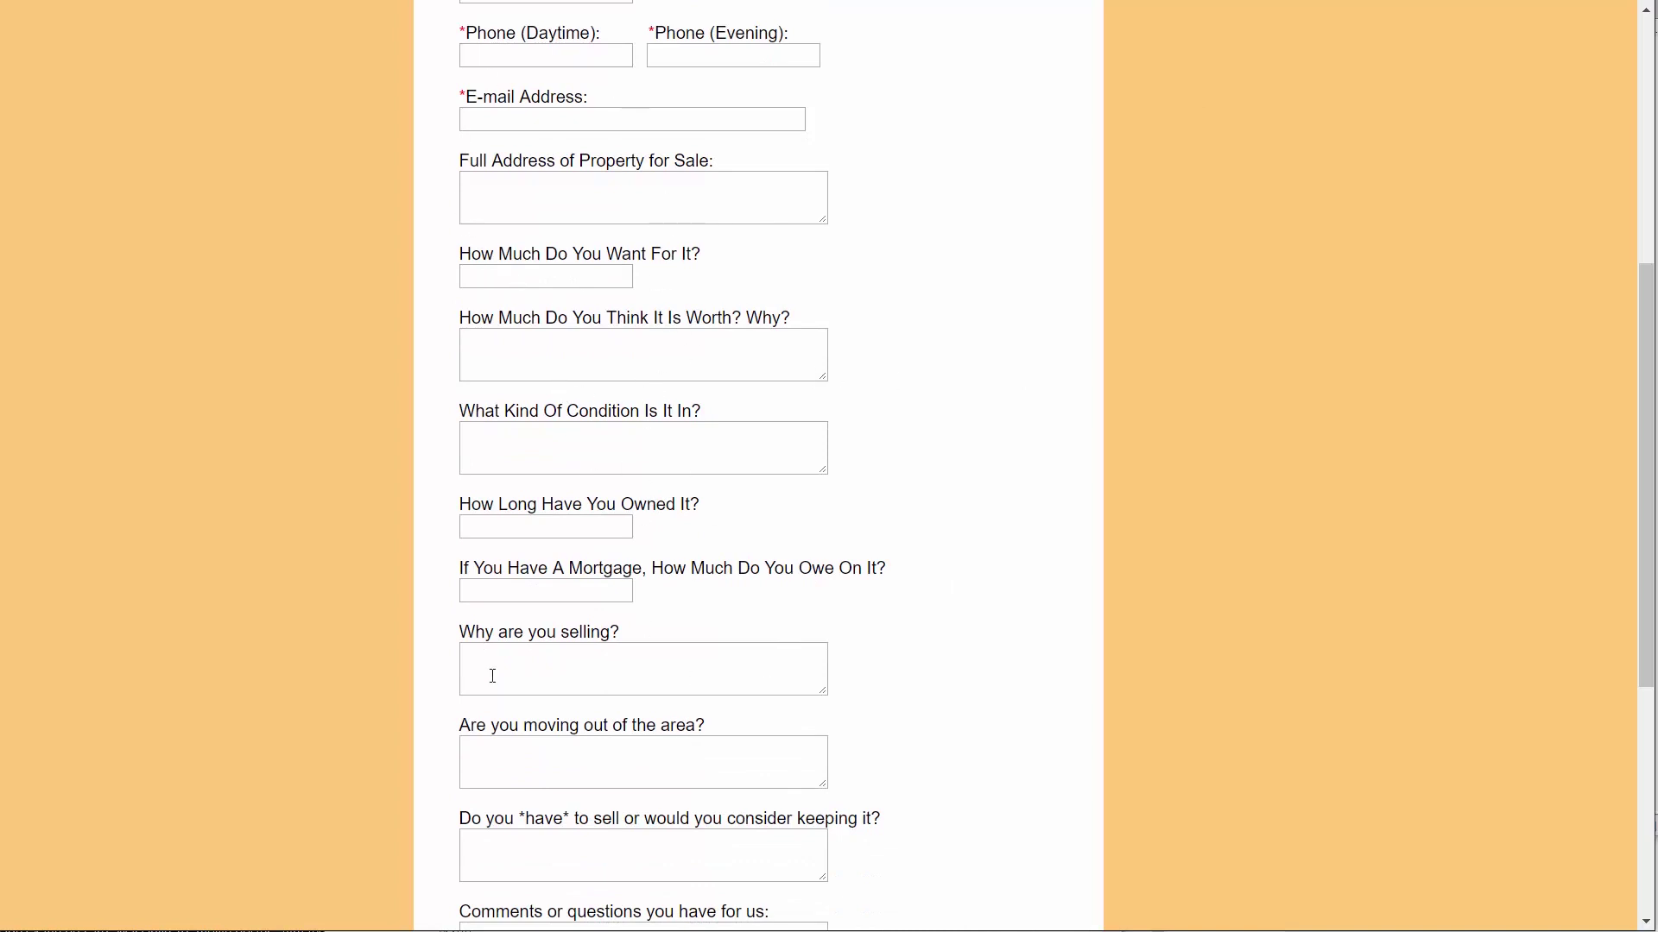
pyautogui.scroll(-2, 1122, 689)
pyautogui.scroll(-2, 1125, 690)
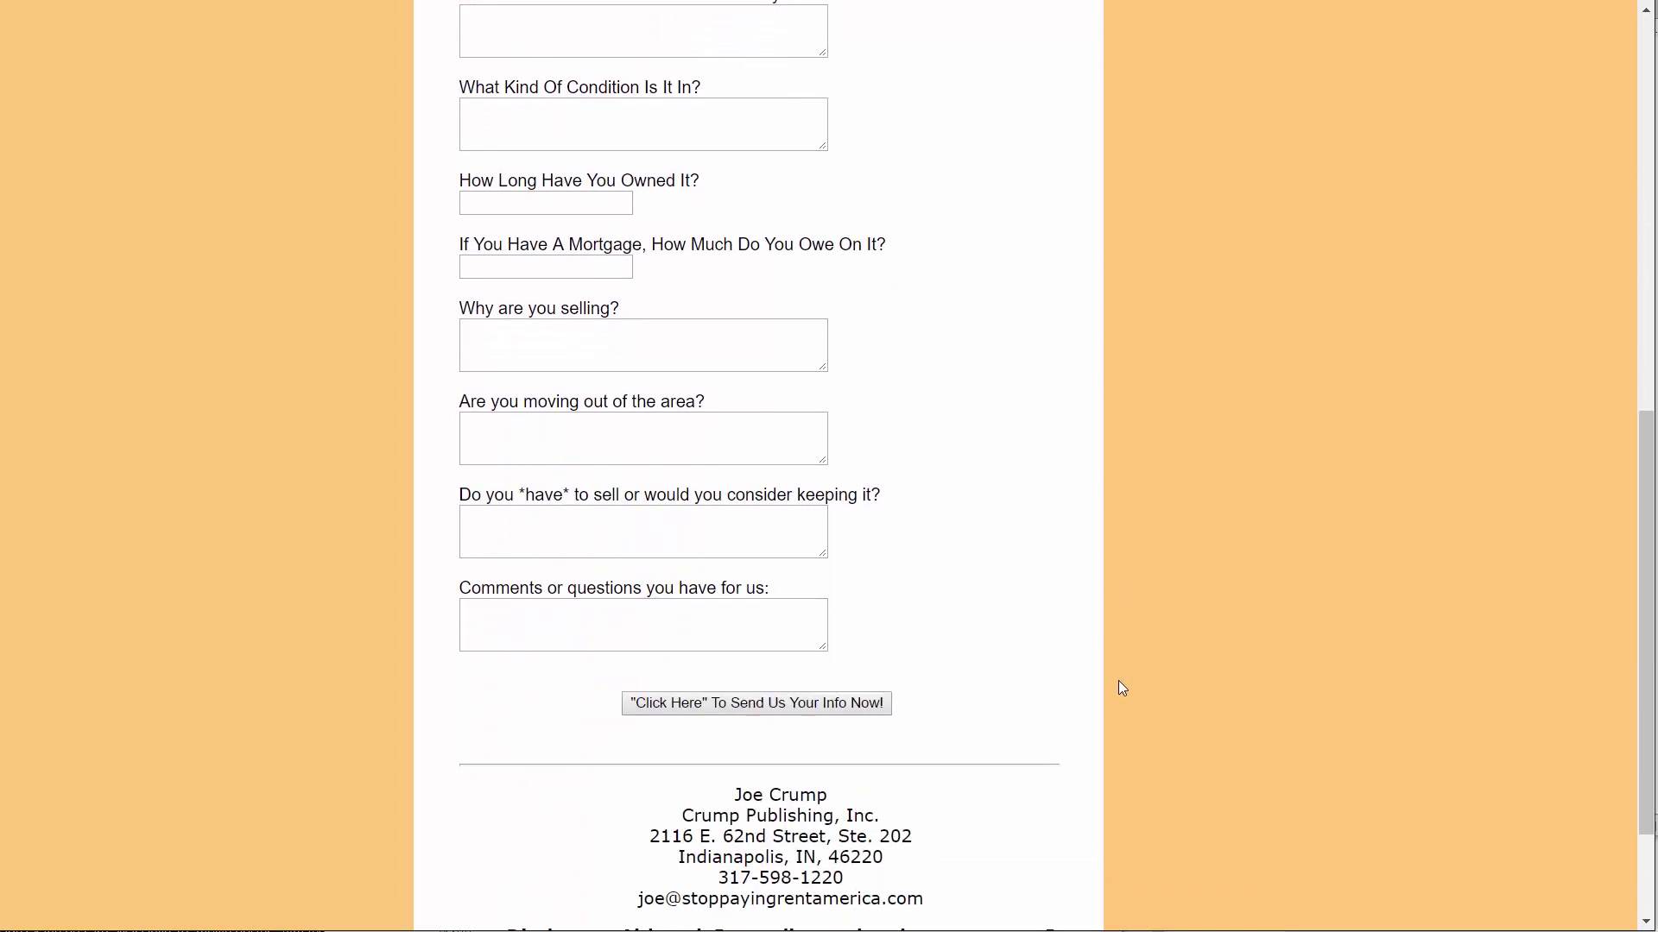
pyautogui.scroll(2, 1119, 688)
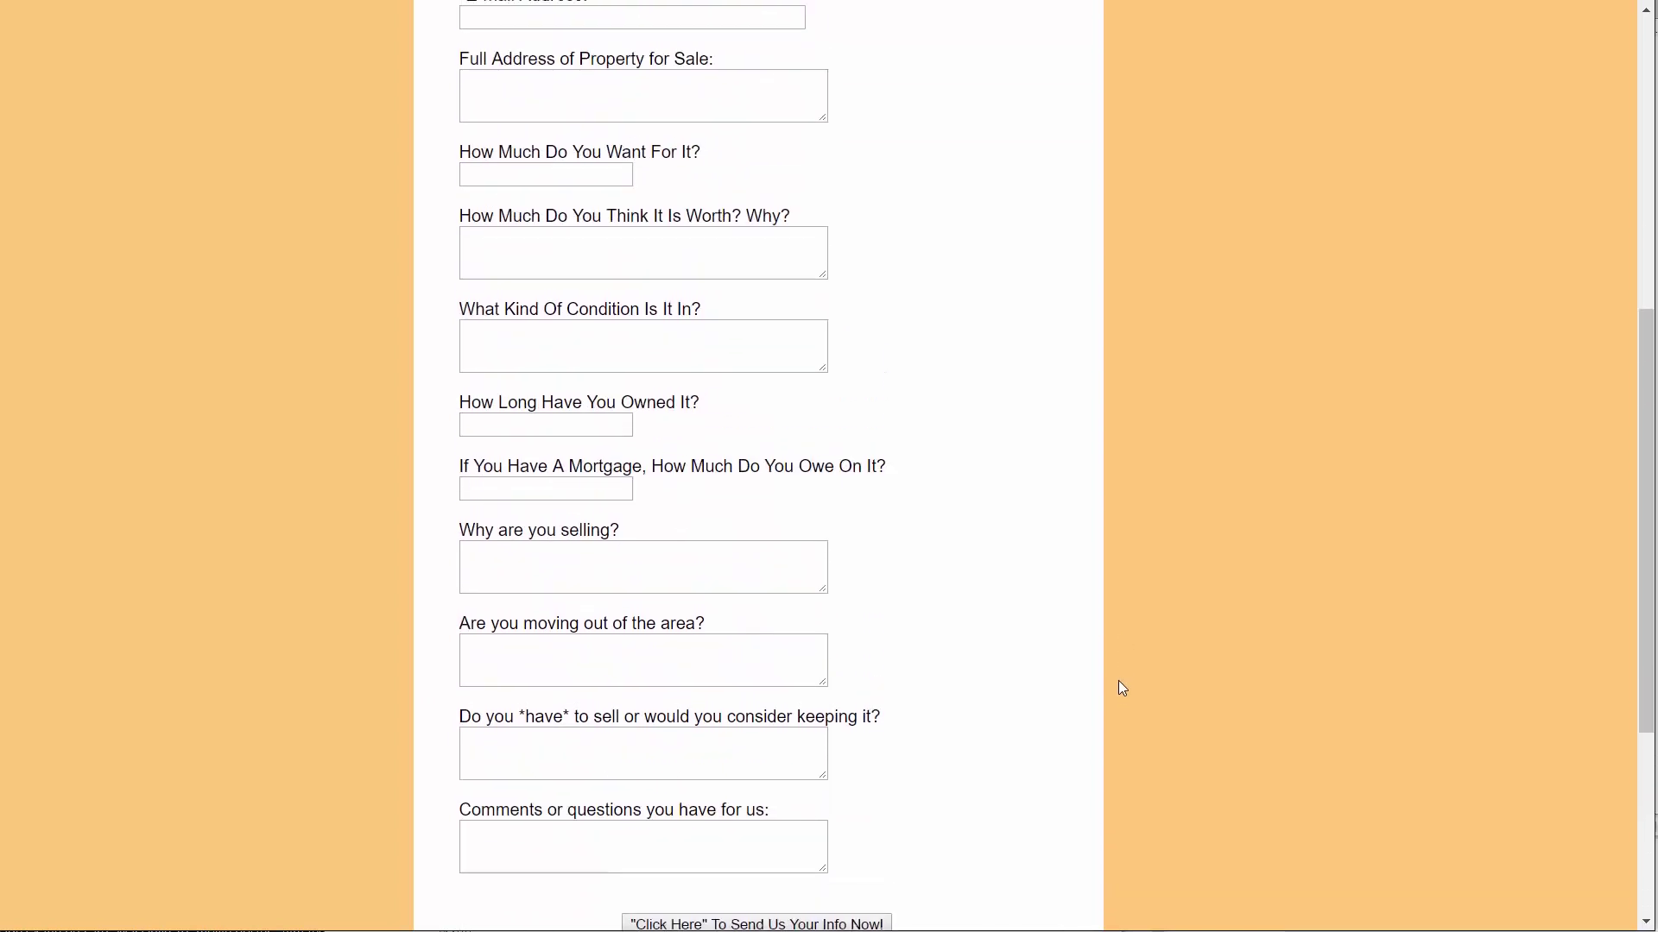
pyautogui.scroll(5, 1120, 687)
pyautogui.scroll(2, 1122, 688)
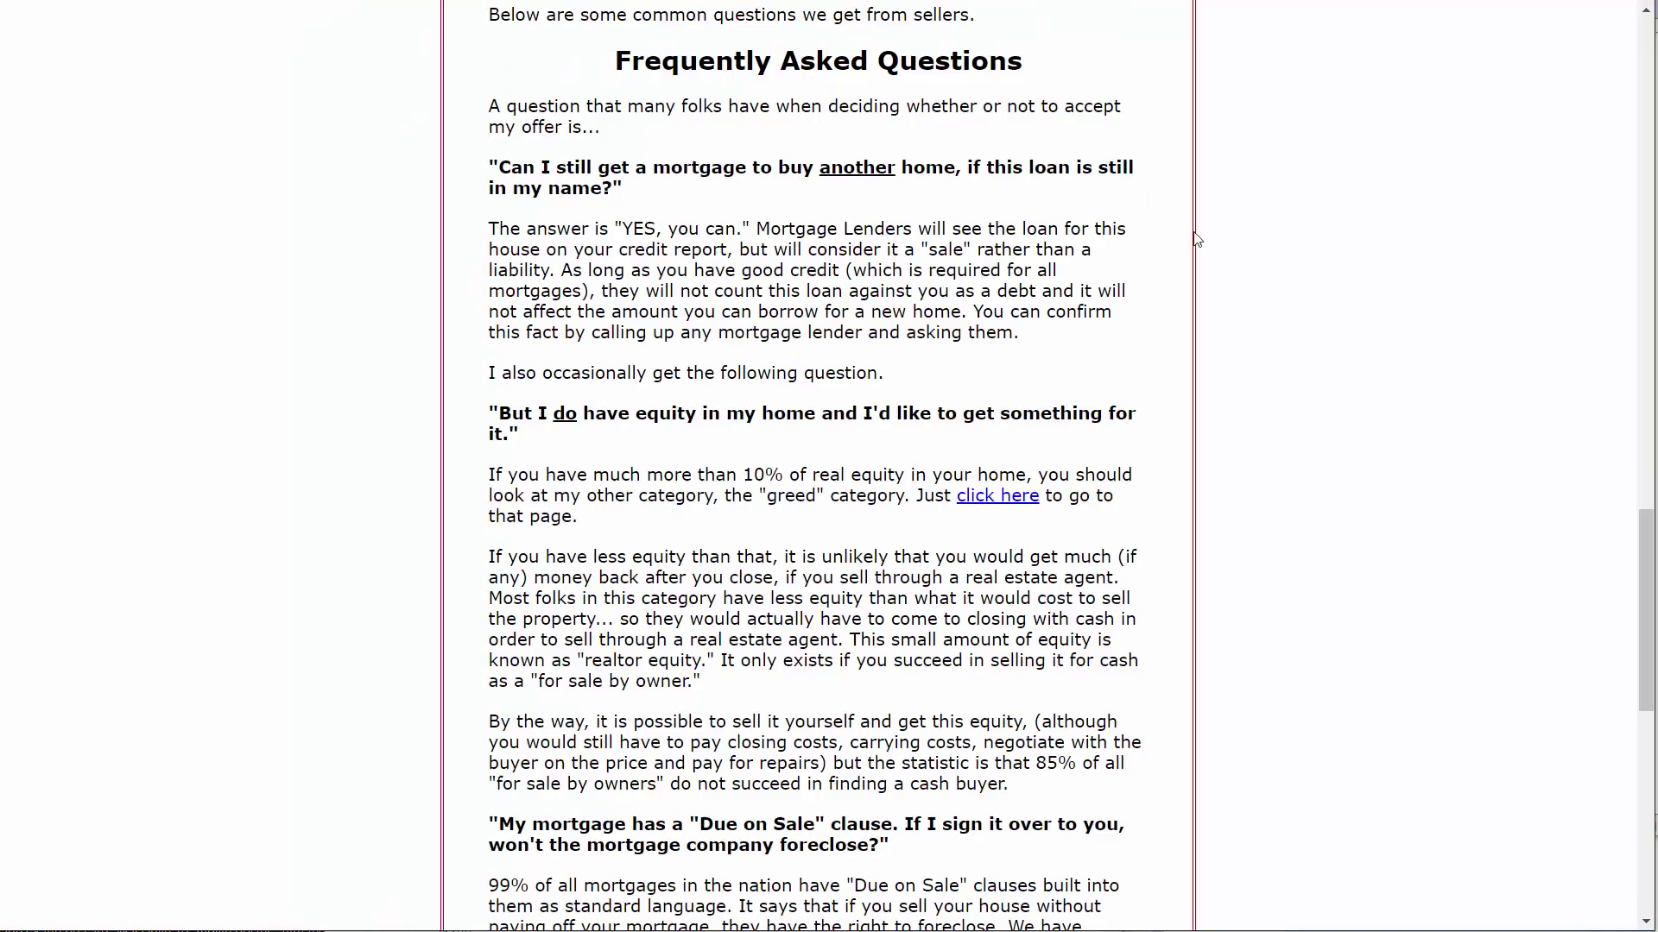
# Step: Scroll up and go back to the introductory offer letter
pyautogui.scroll(12, 1202, 346)
pyautogui.scroll(15, 1204, 374)
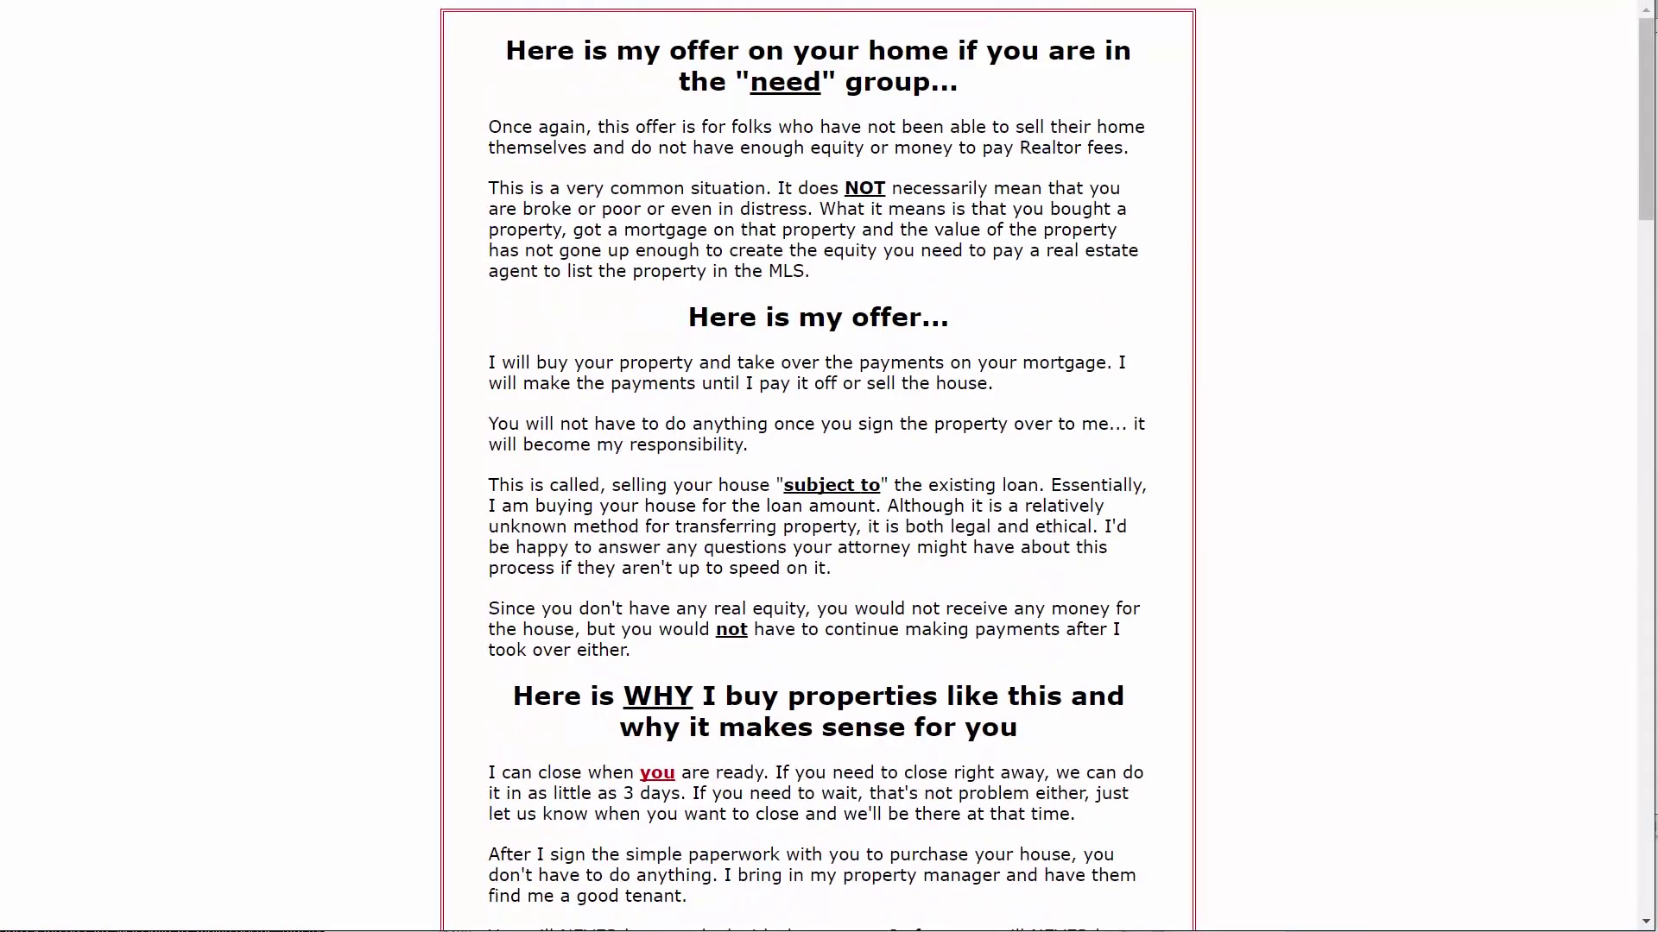
pyautogui.hotkey('alt', 'Left')
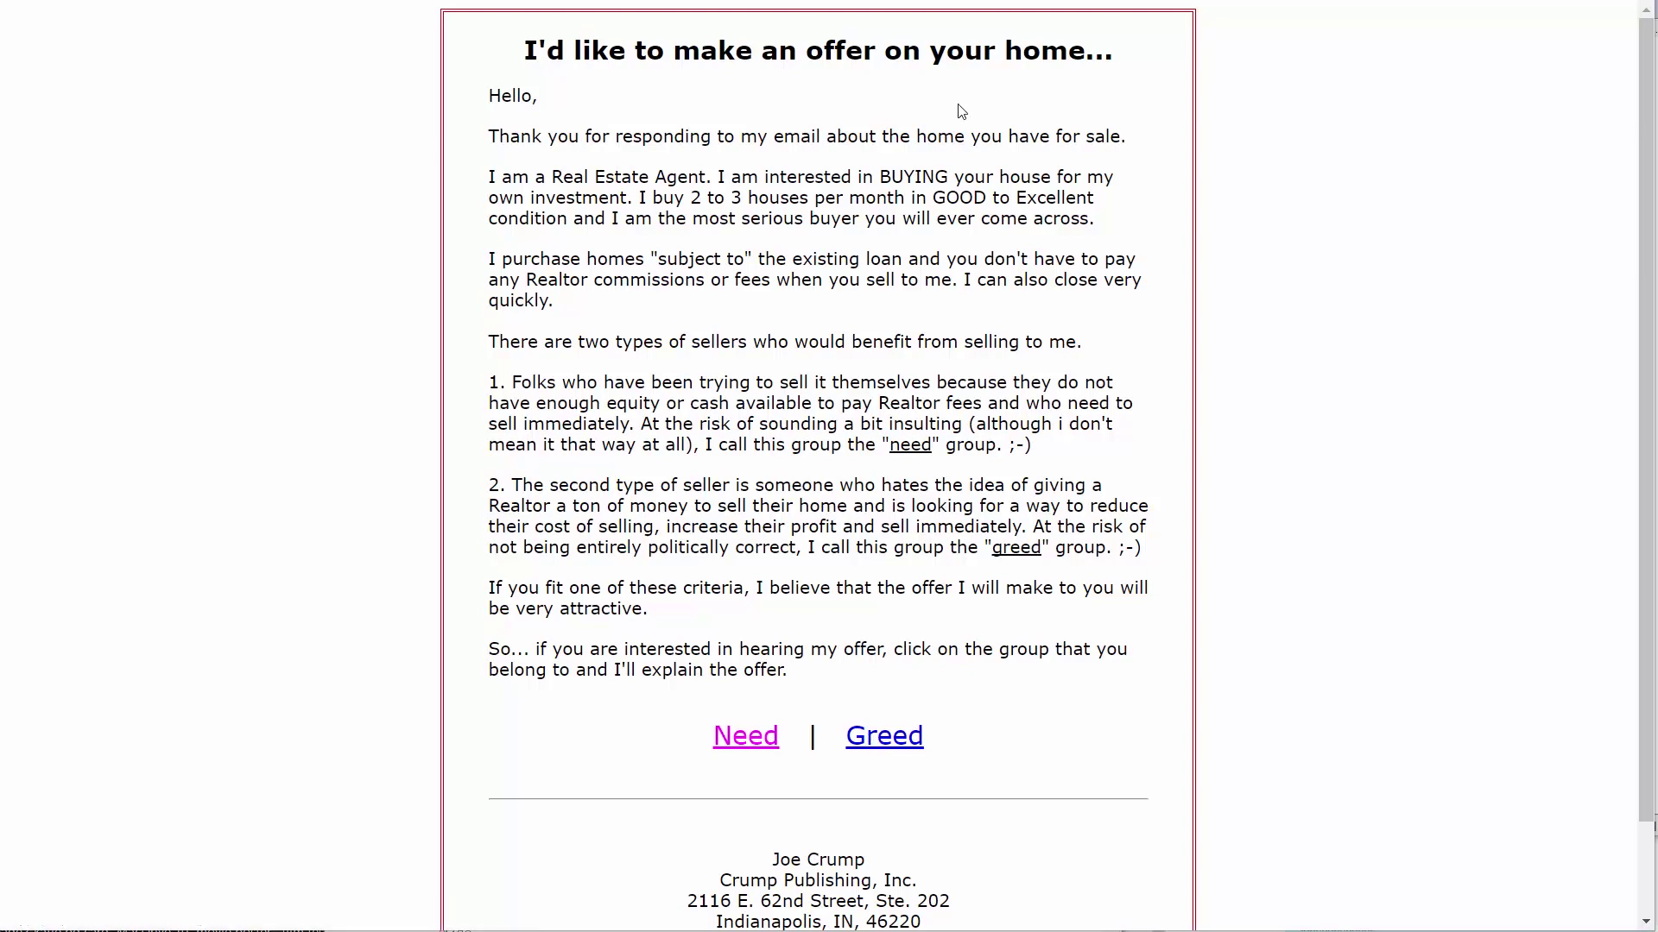
# Step: Open the 'Need' group offer page explaining the subject-to purchase and scroll through it
pyautogui.click(745, 736)
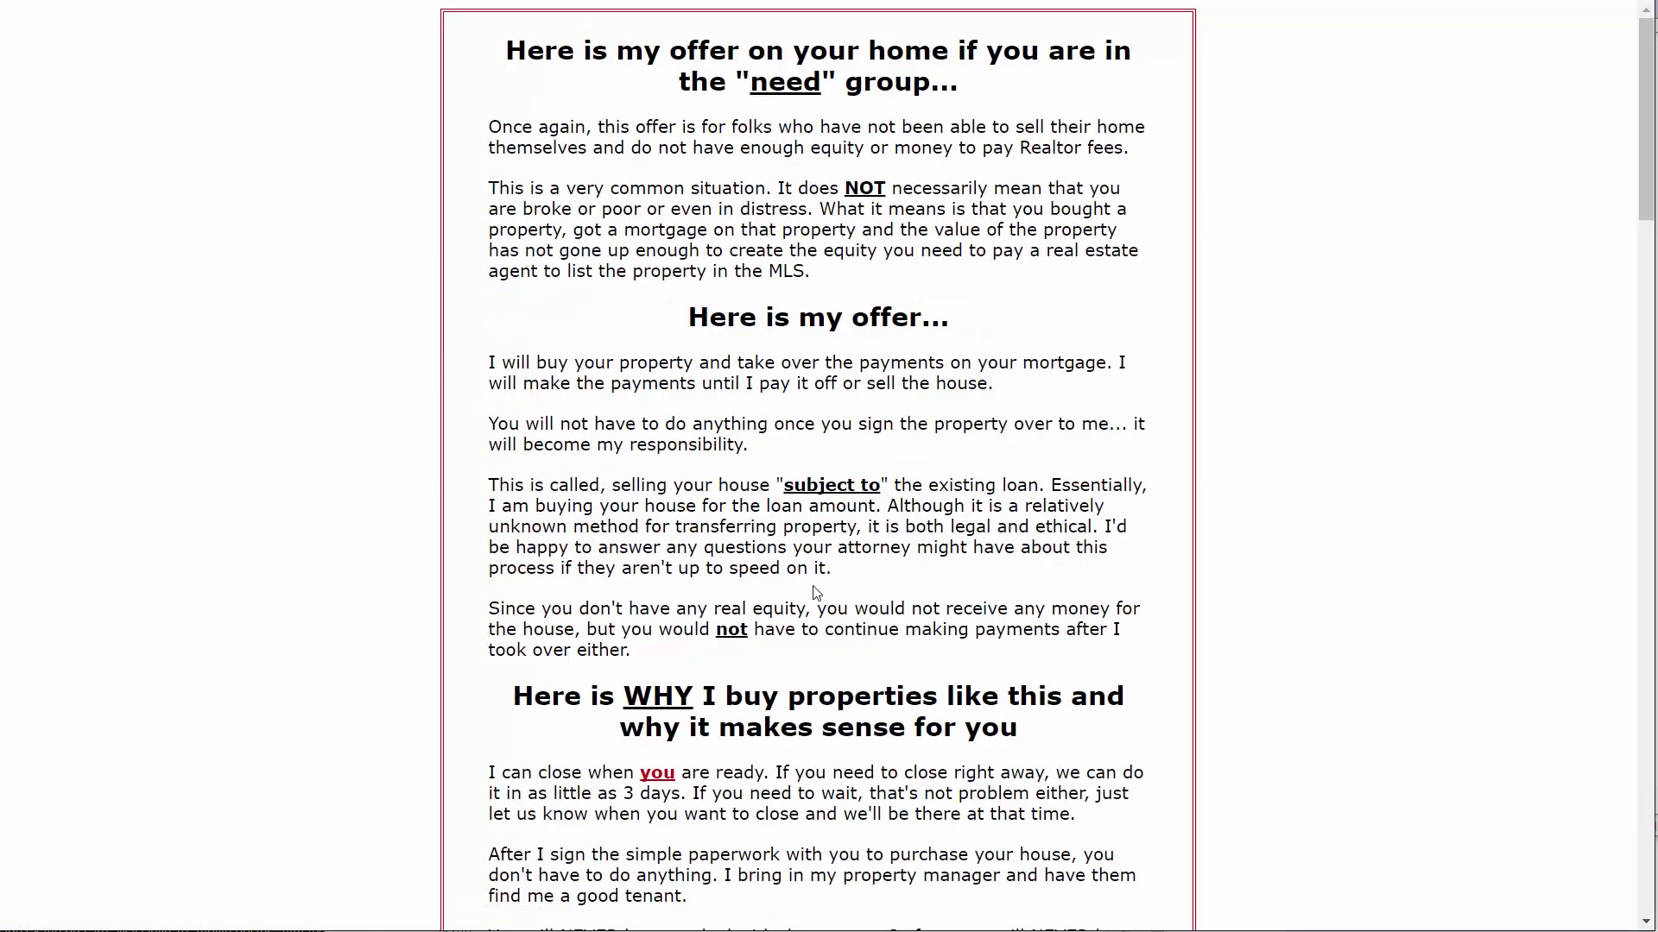
pyautogui.scroll(-7, 817, 593)
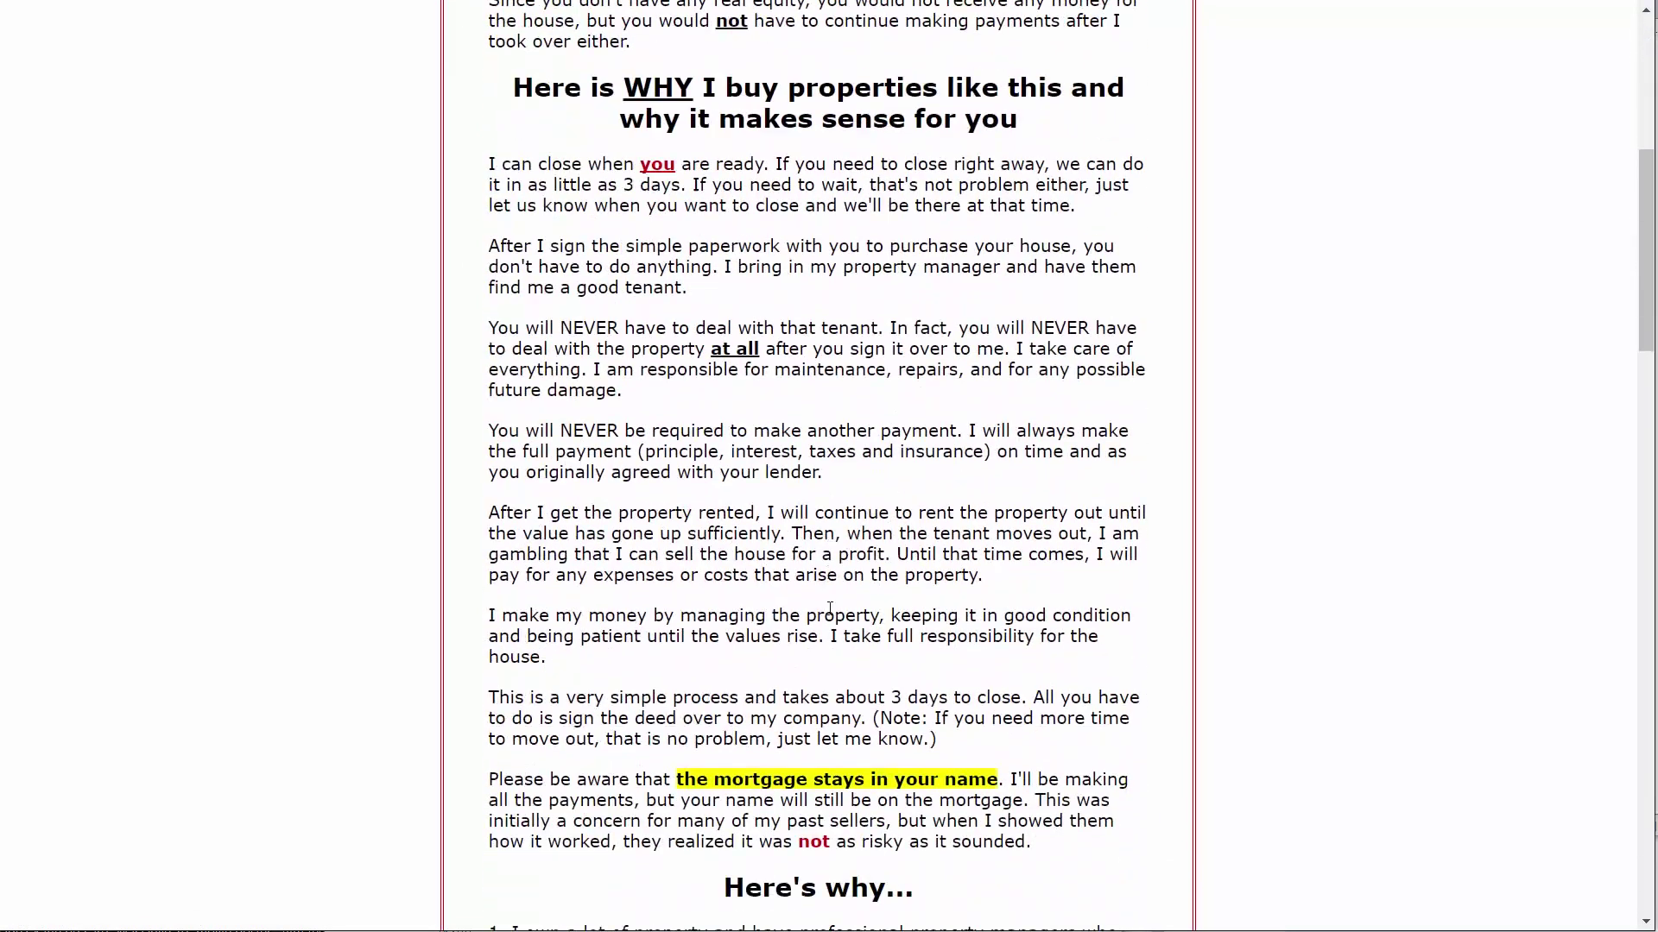
pyautogui.scroll(-9, 829, 610)
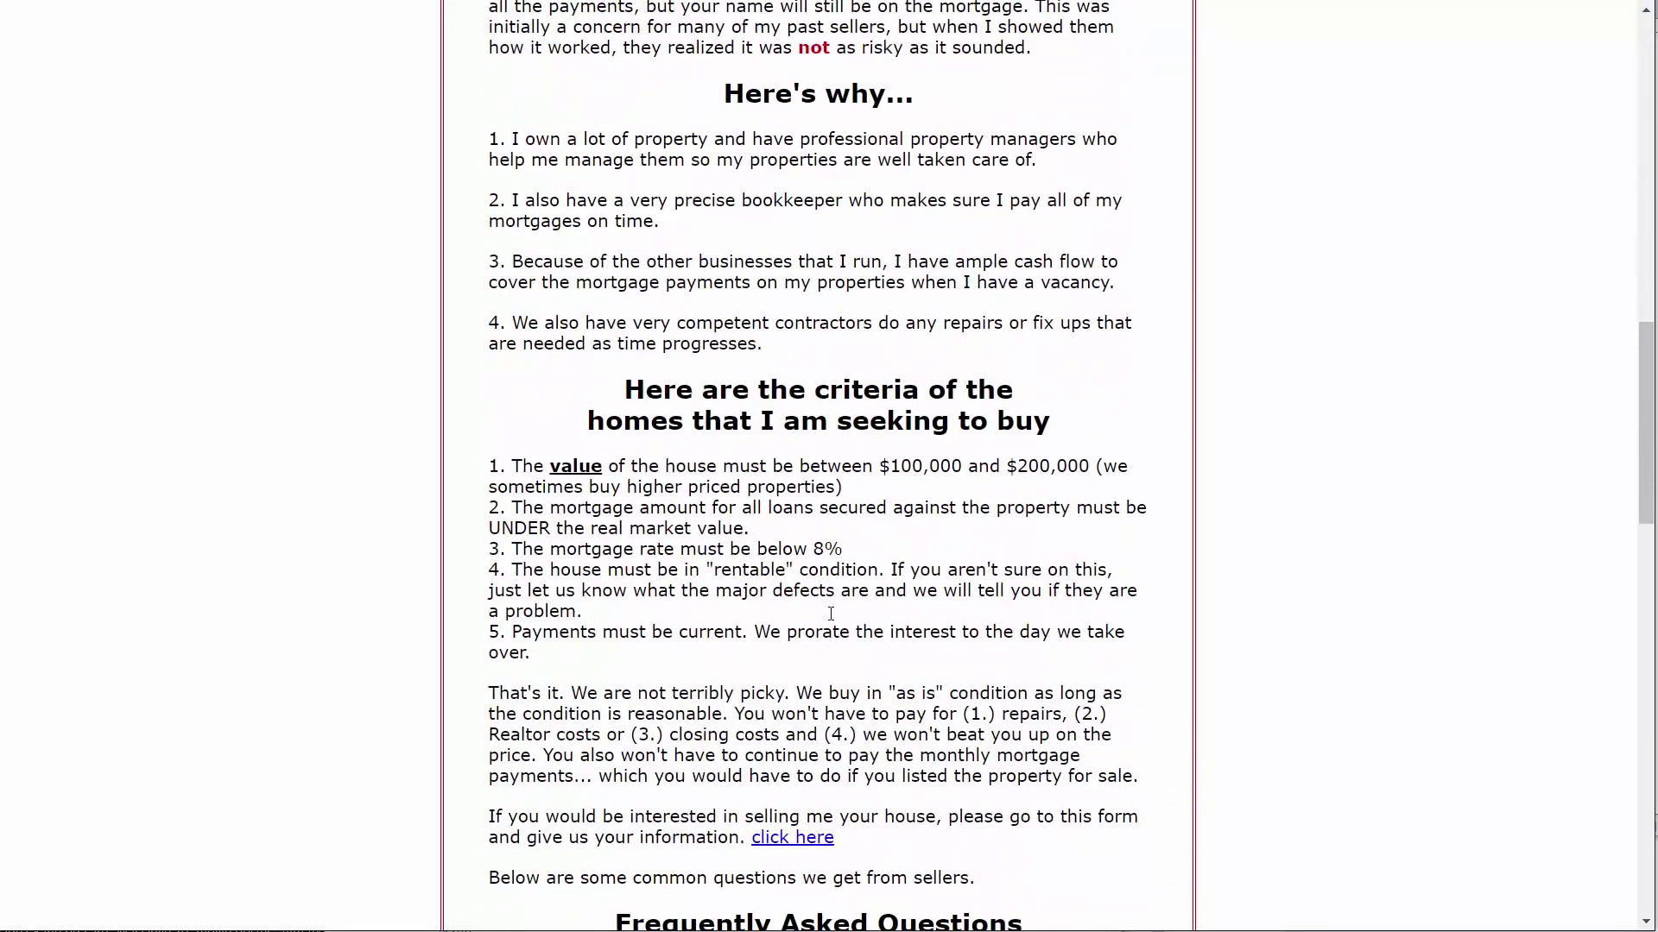
pyautogui.scroll(-6, 831, 614)
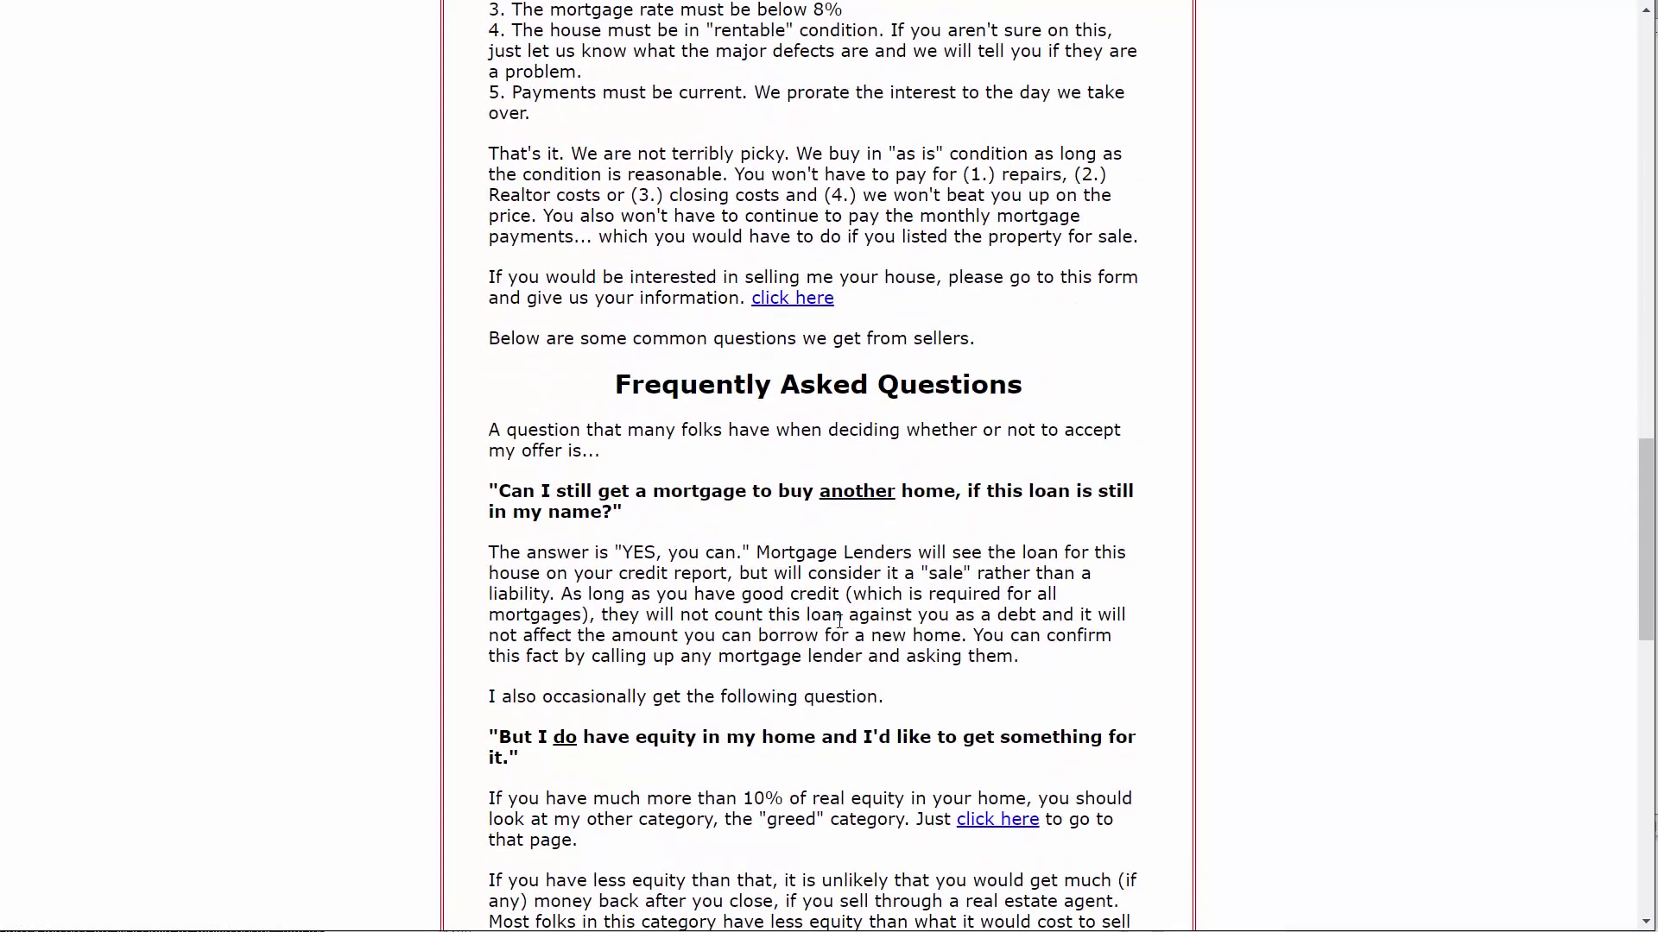
pyautogui.scroll(-4, 839, 620)
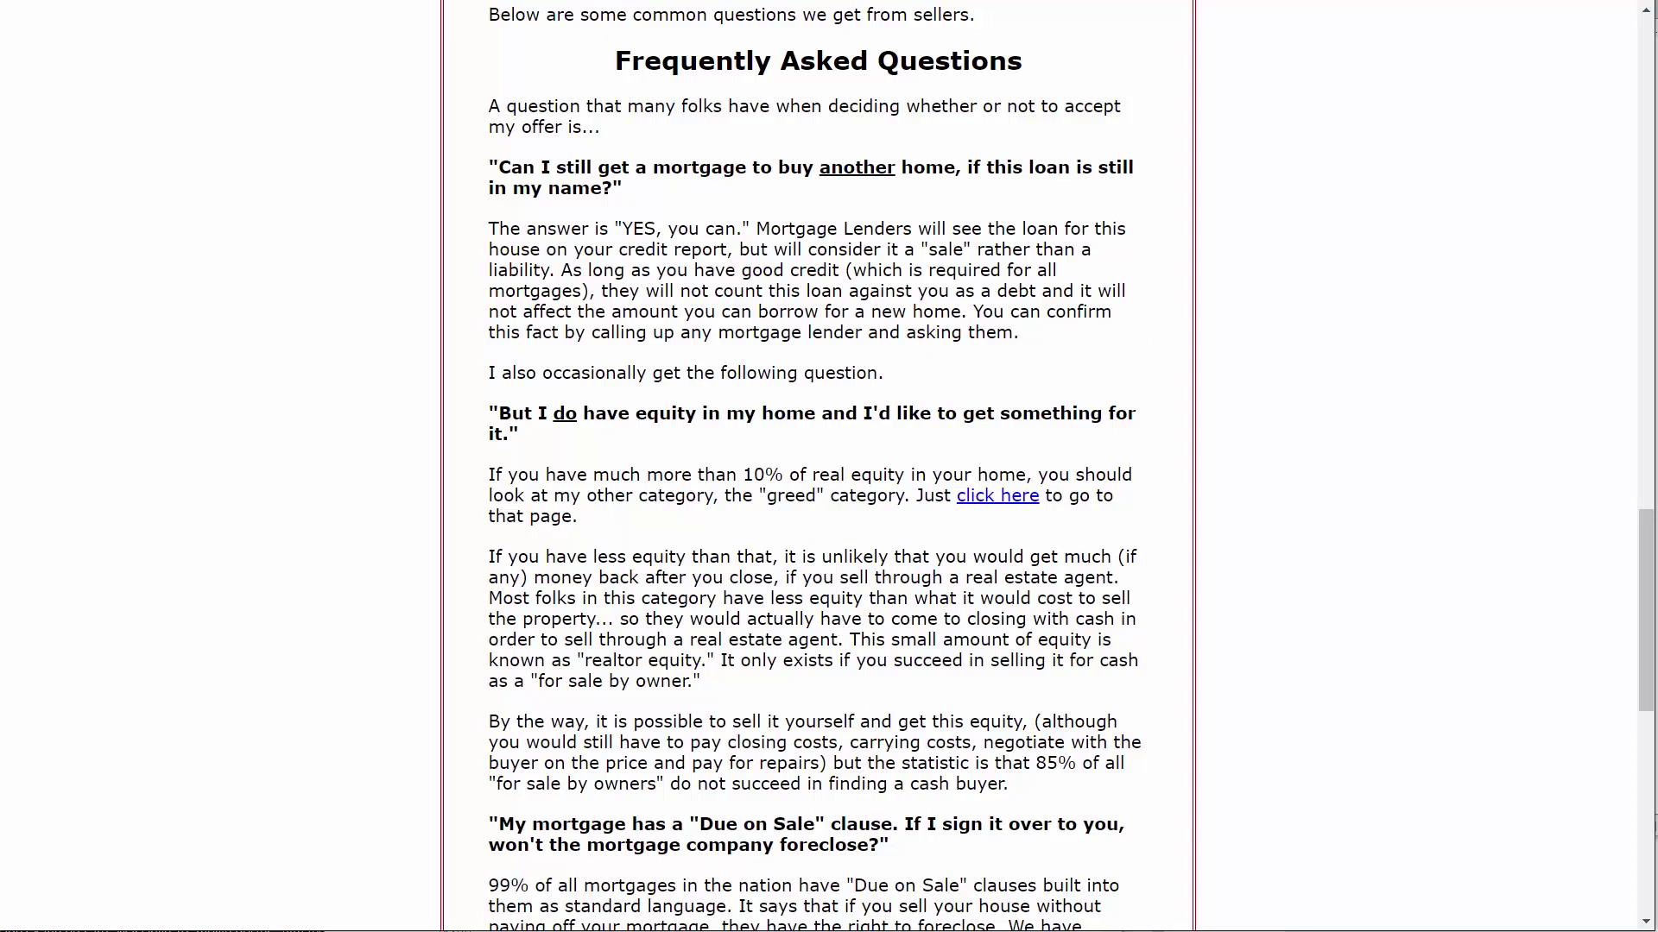
pyautogui.scroll(17, 802, 576)
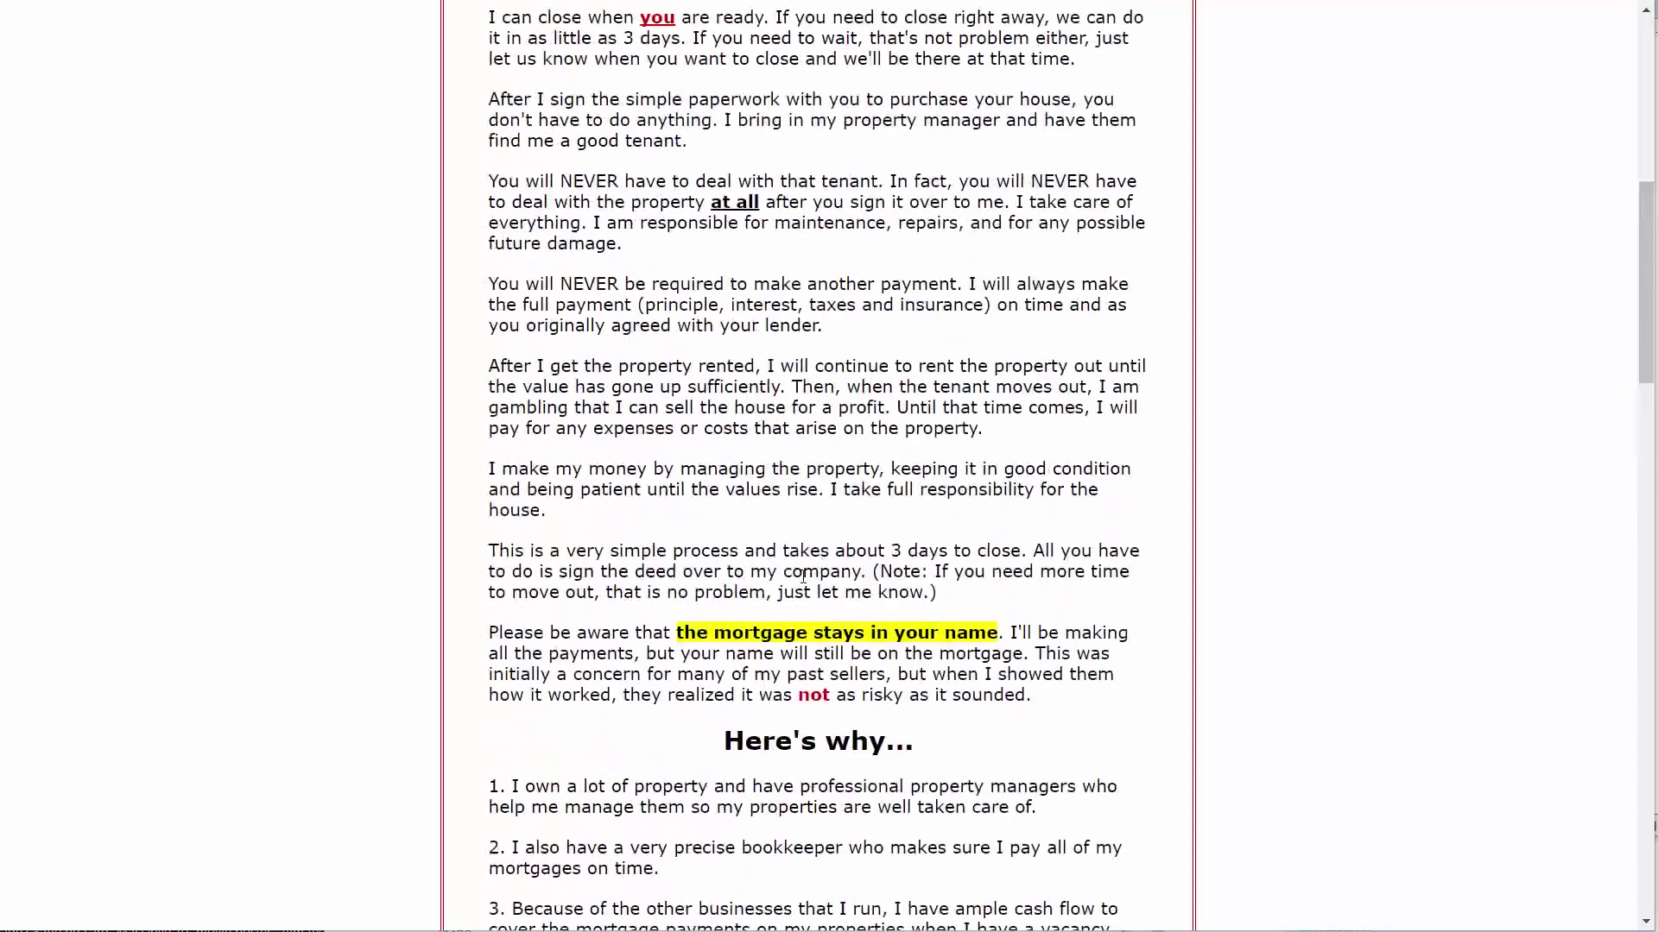
pyautogui.scroll(9, 803, 576)
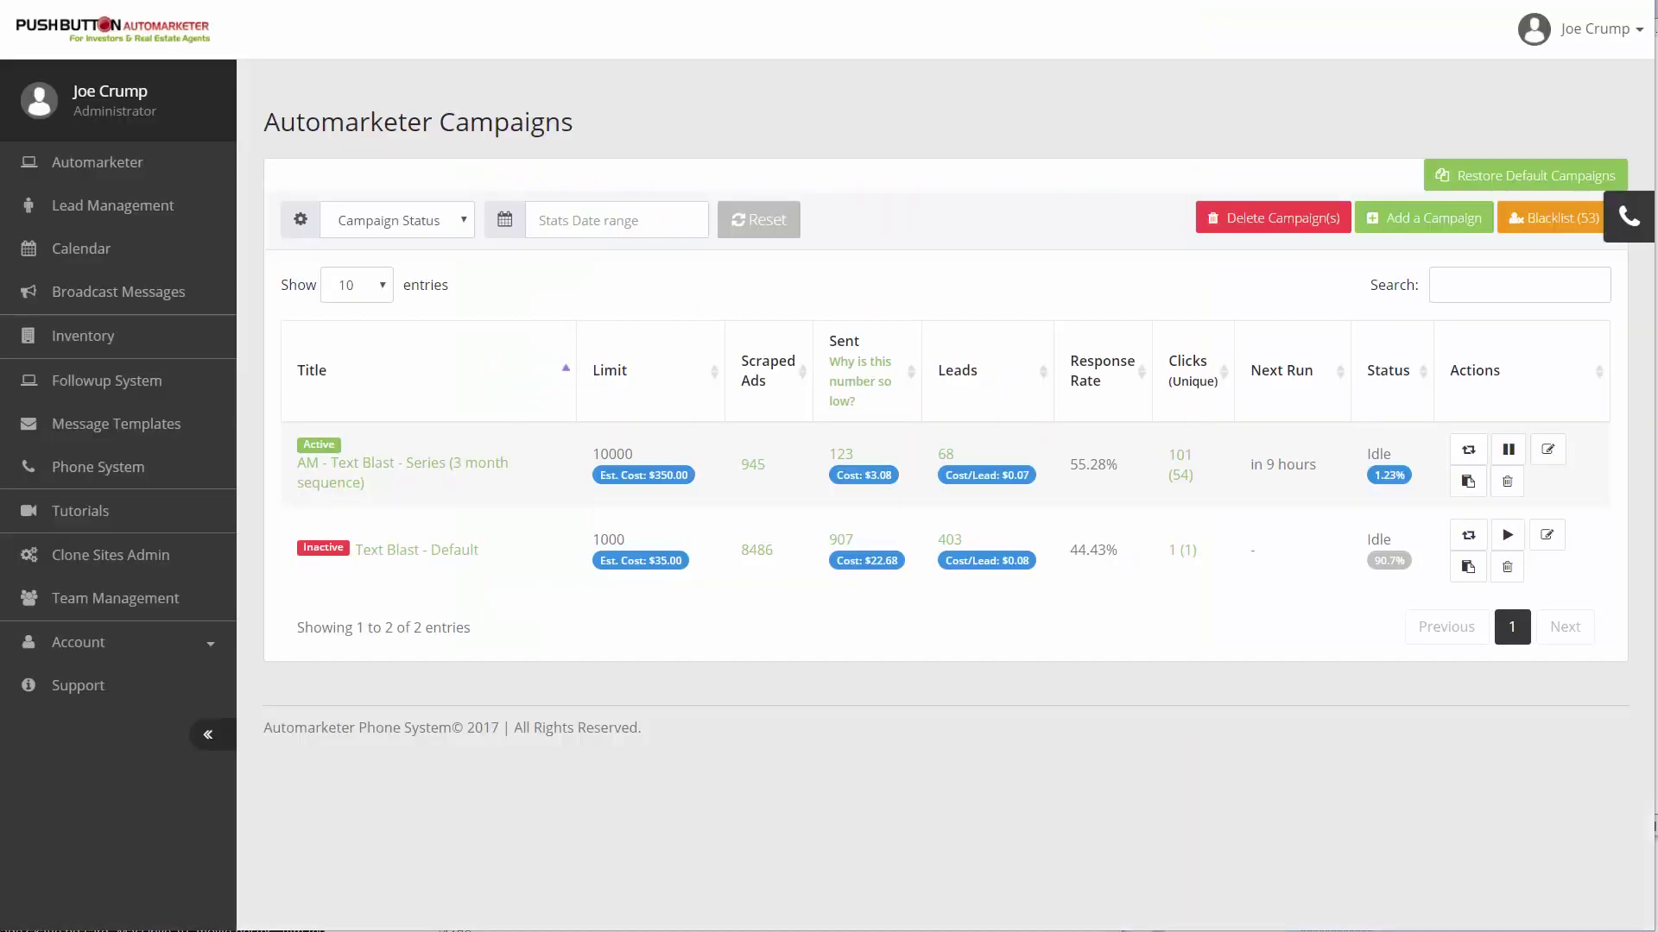
# Step: Open Lead Management from the campaigns list sidebar
pyautogui.click(99, 205)
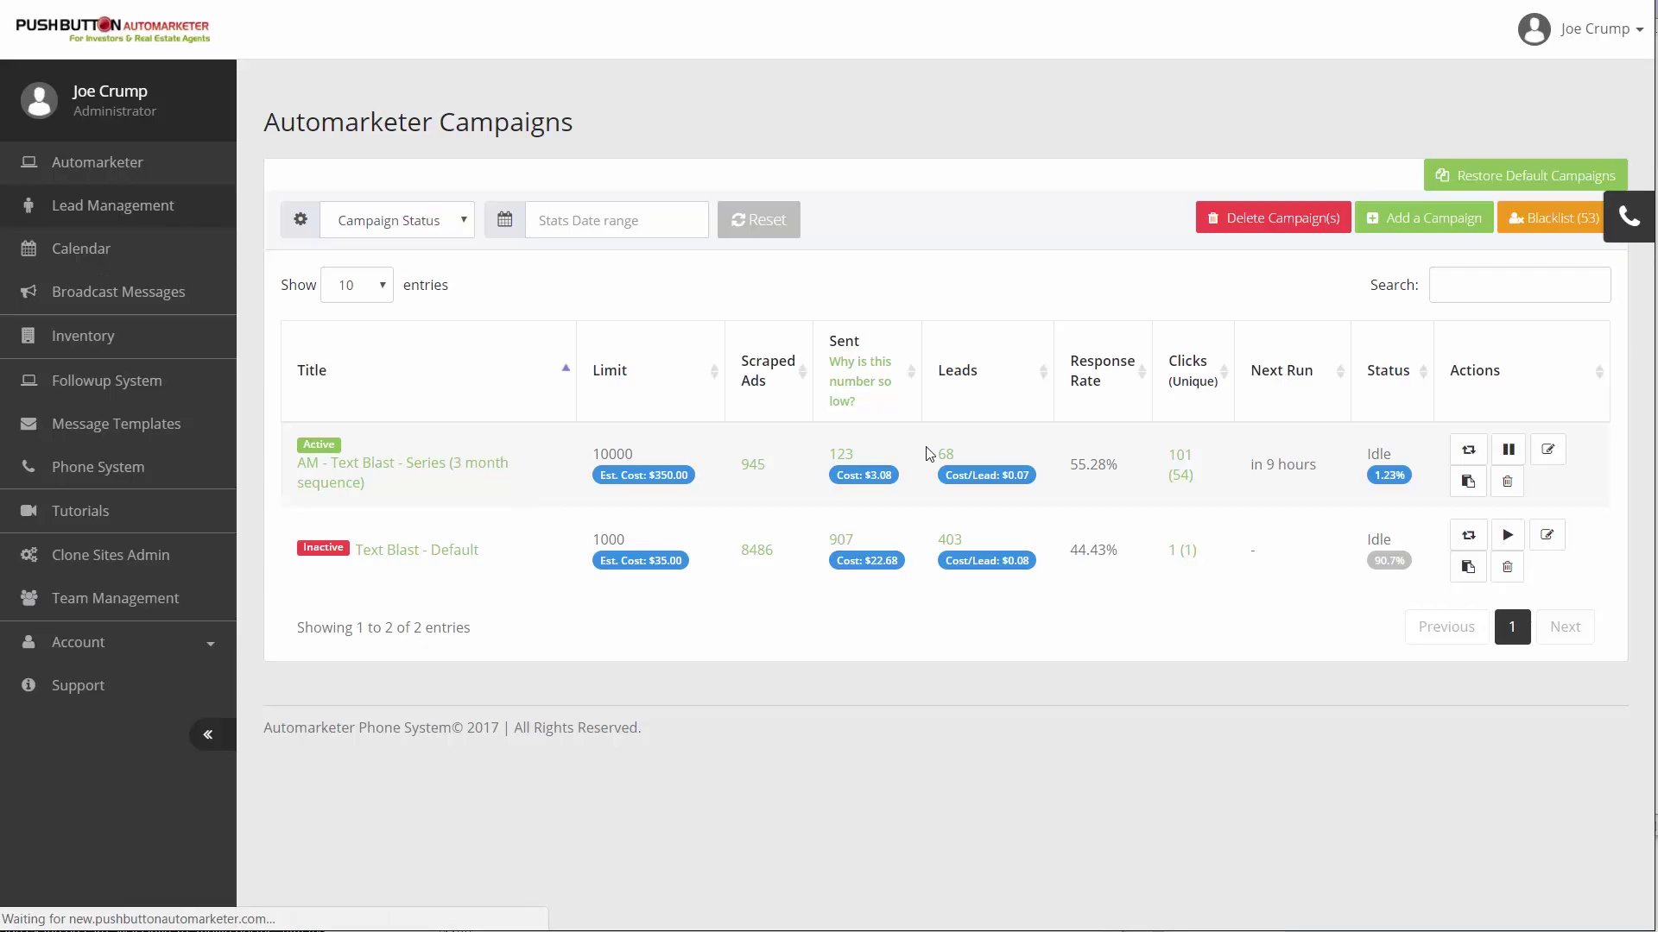